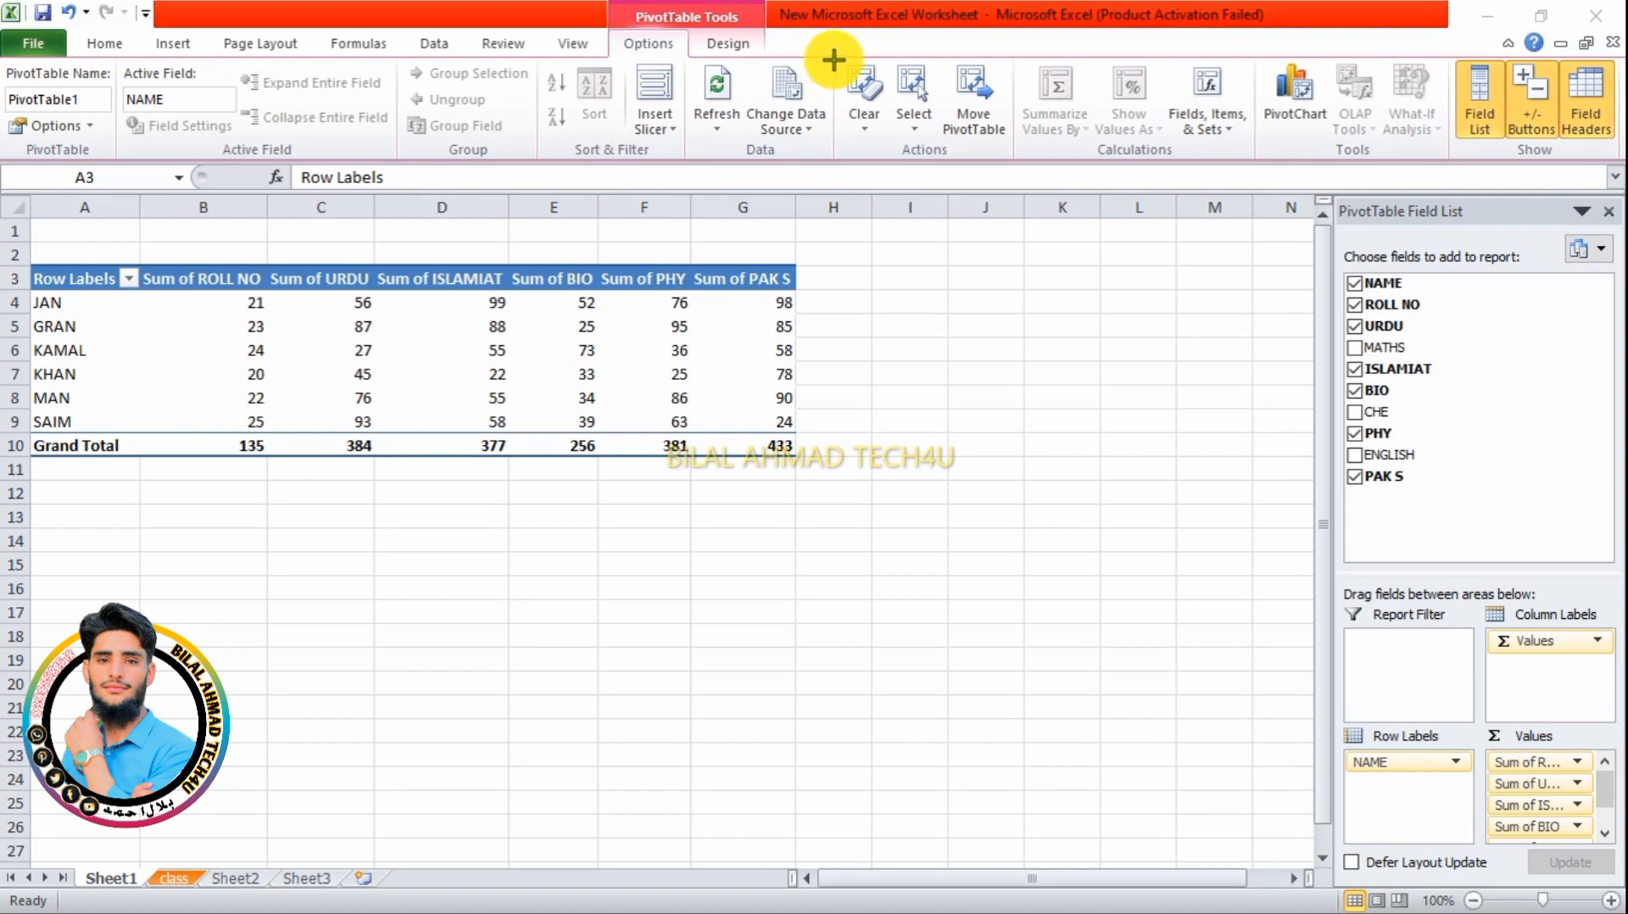
- Clear all fields from the PivotTable and undo the clearing
mouse_move(834, 60)
left_mouse_down()
mouse_move(865, 113)
mouse_move(959, 167)
mouse_move(1011, 163)
left_mouse_up()
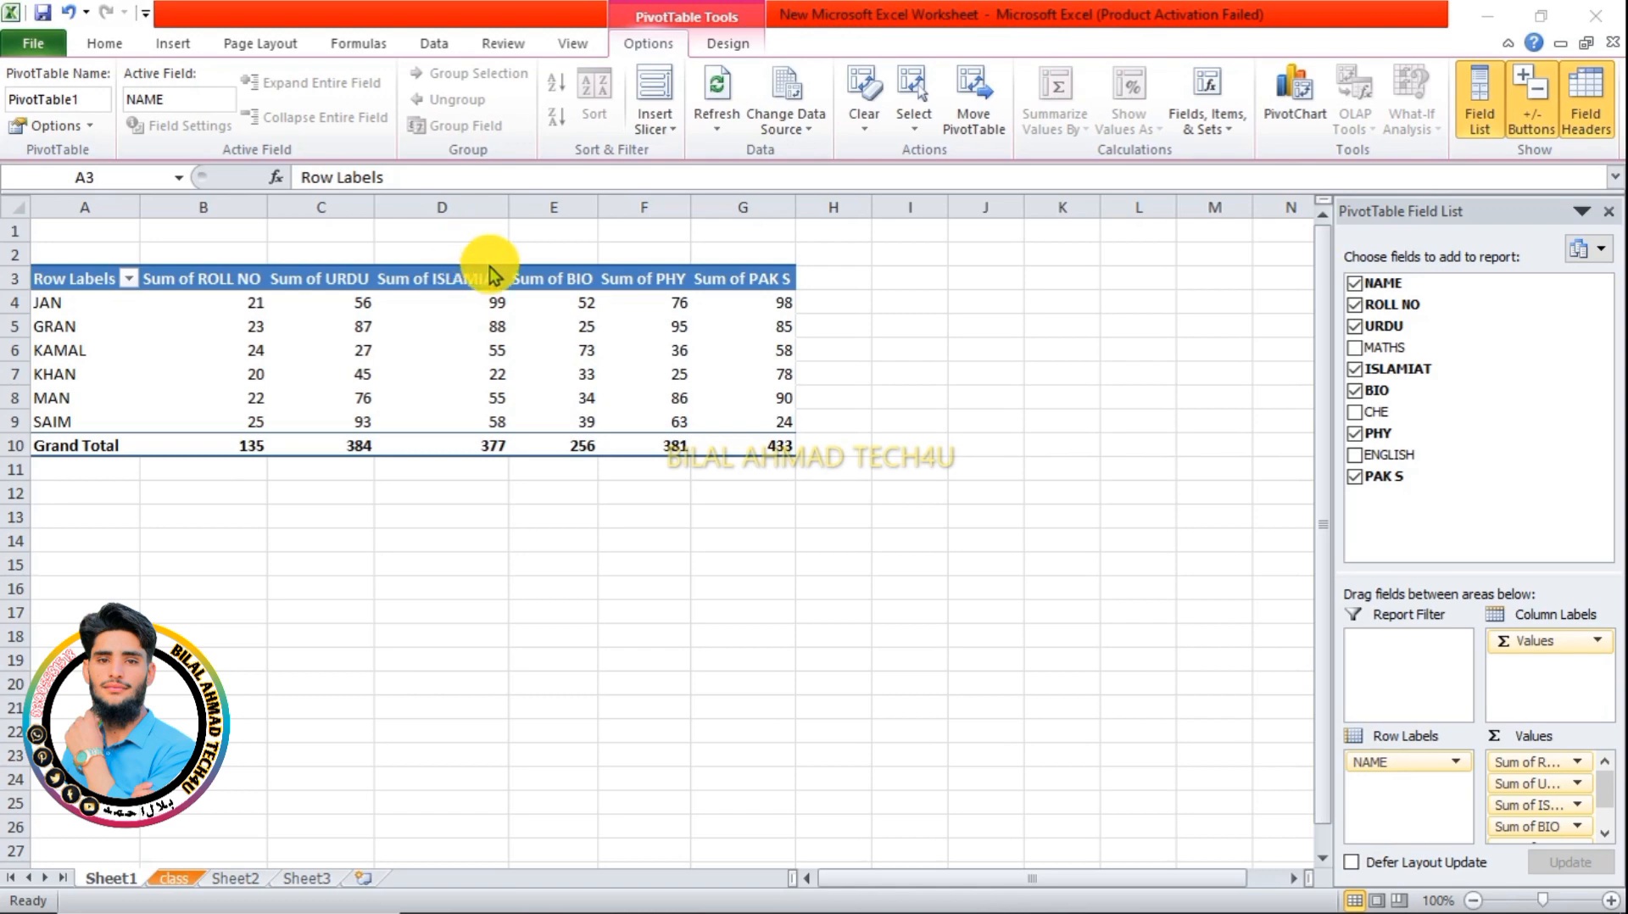
left_click(864, 129)
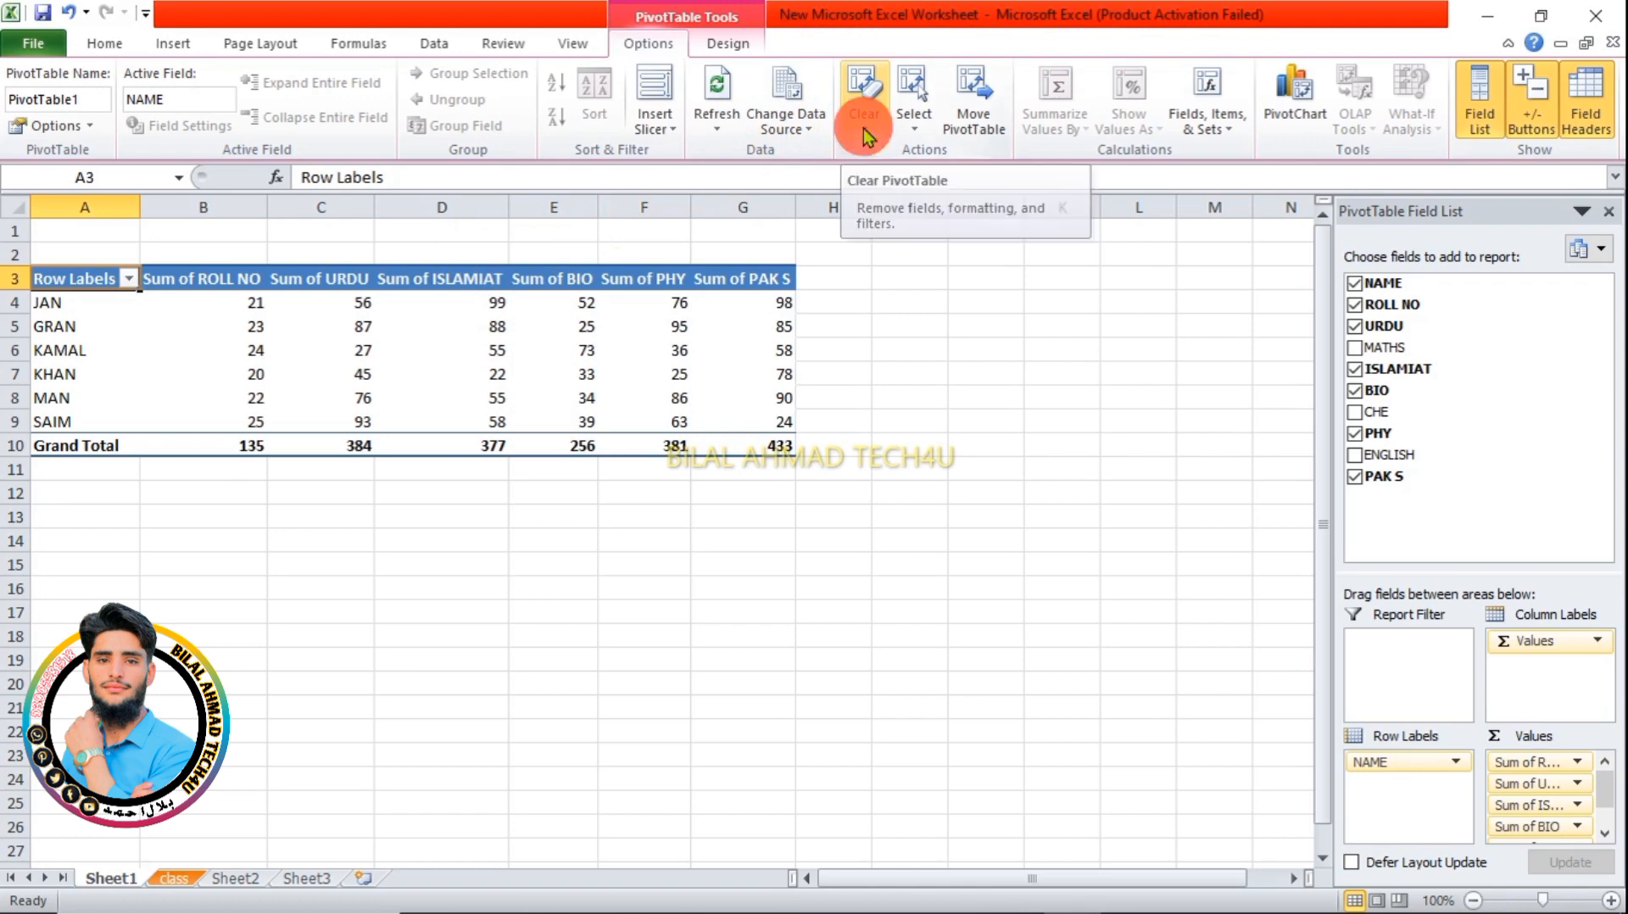
left_click(863, 129)
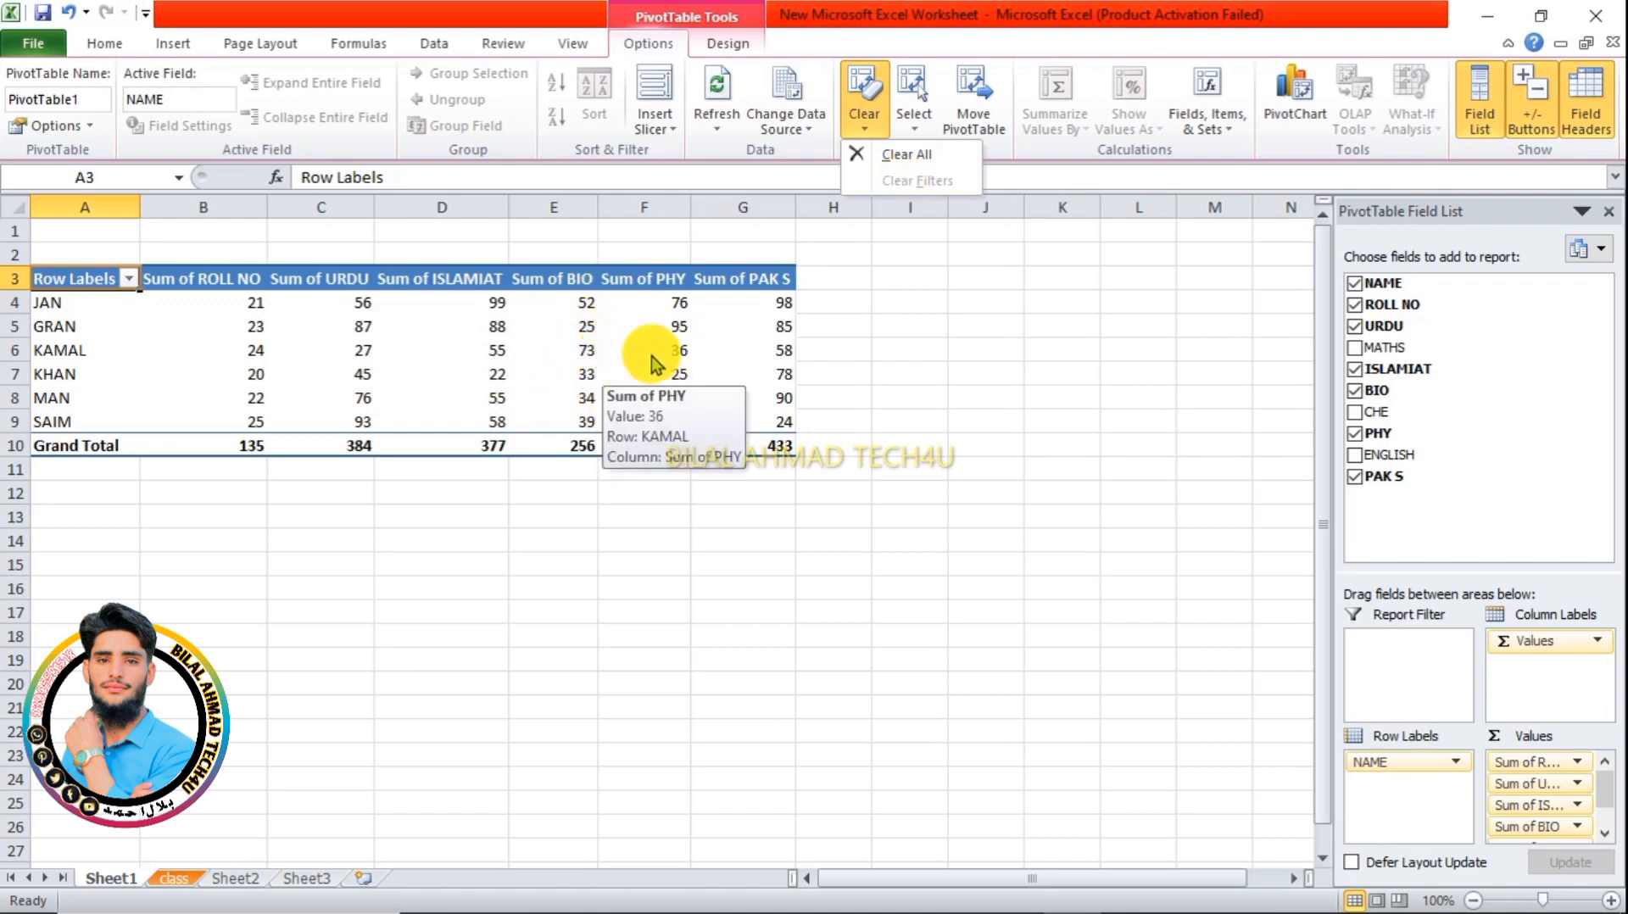
left_click(904, 158)
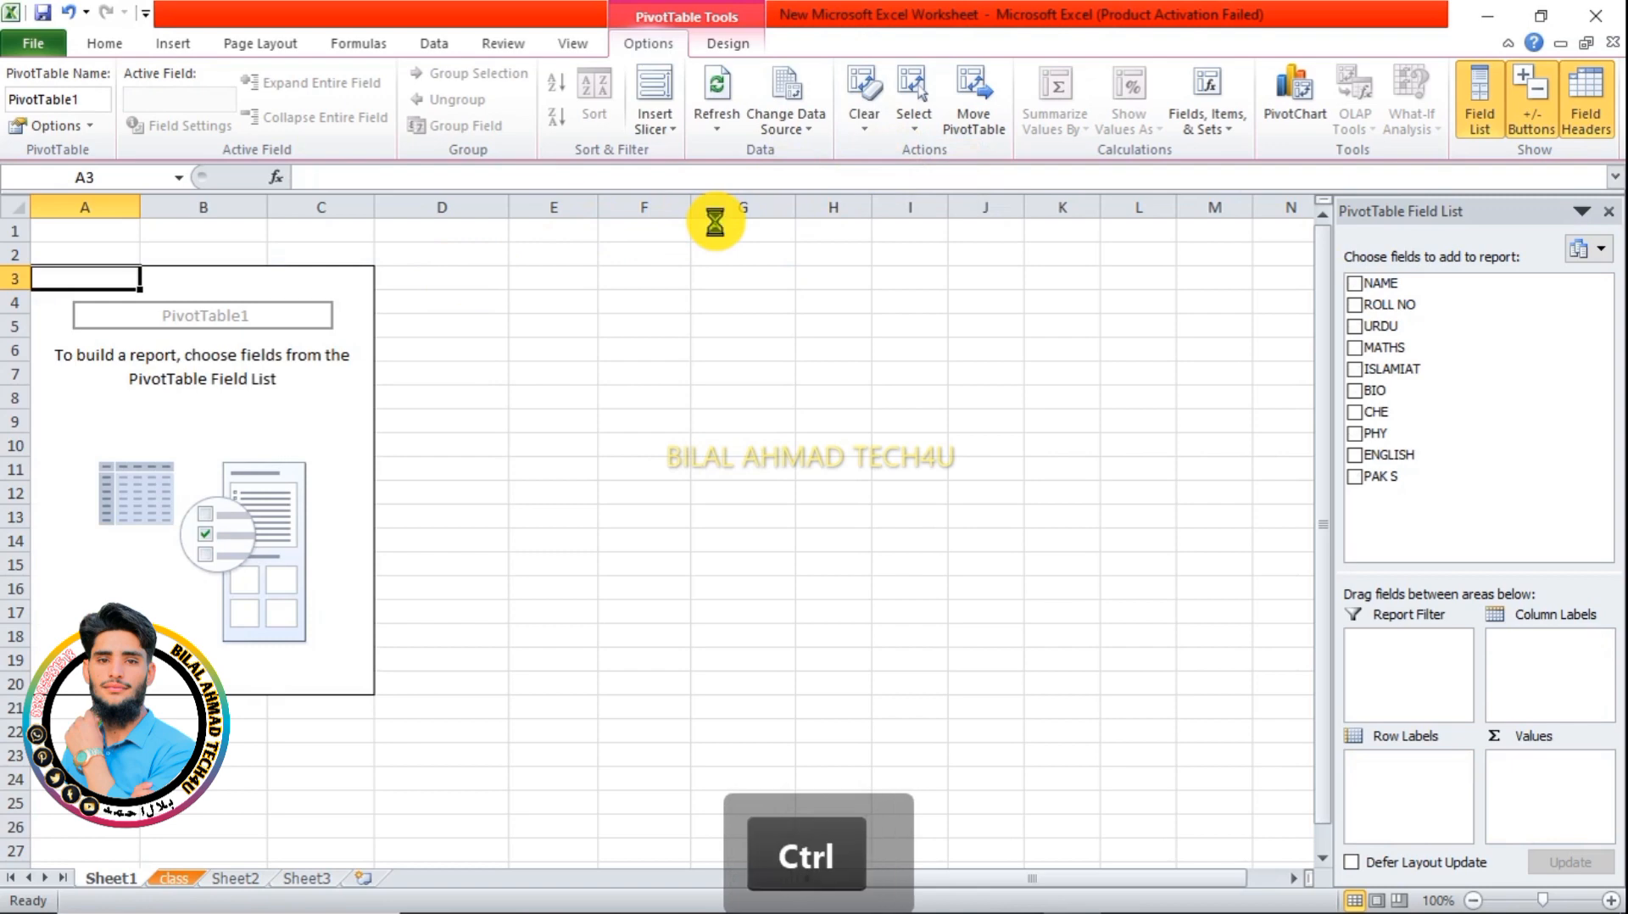
key("ctrl+z")
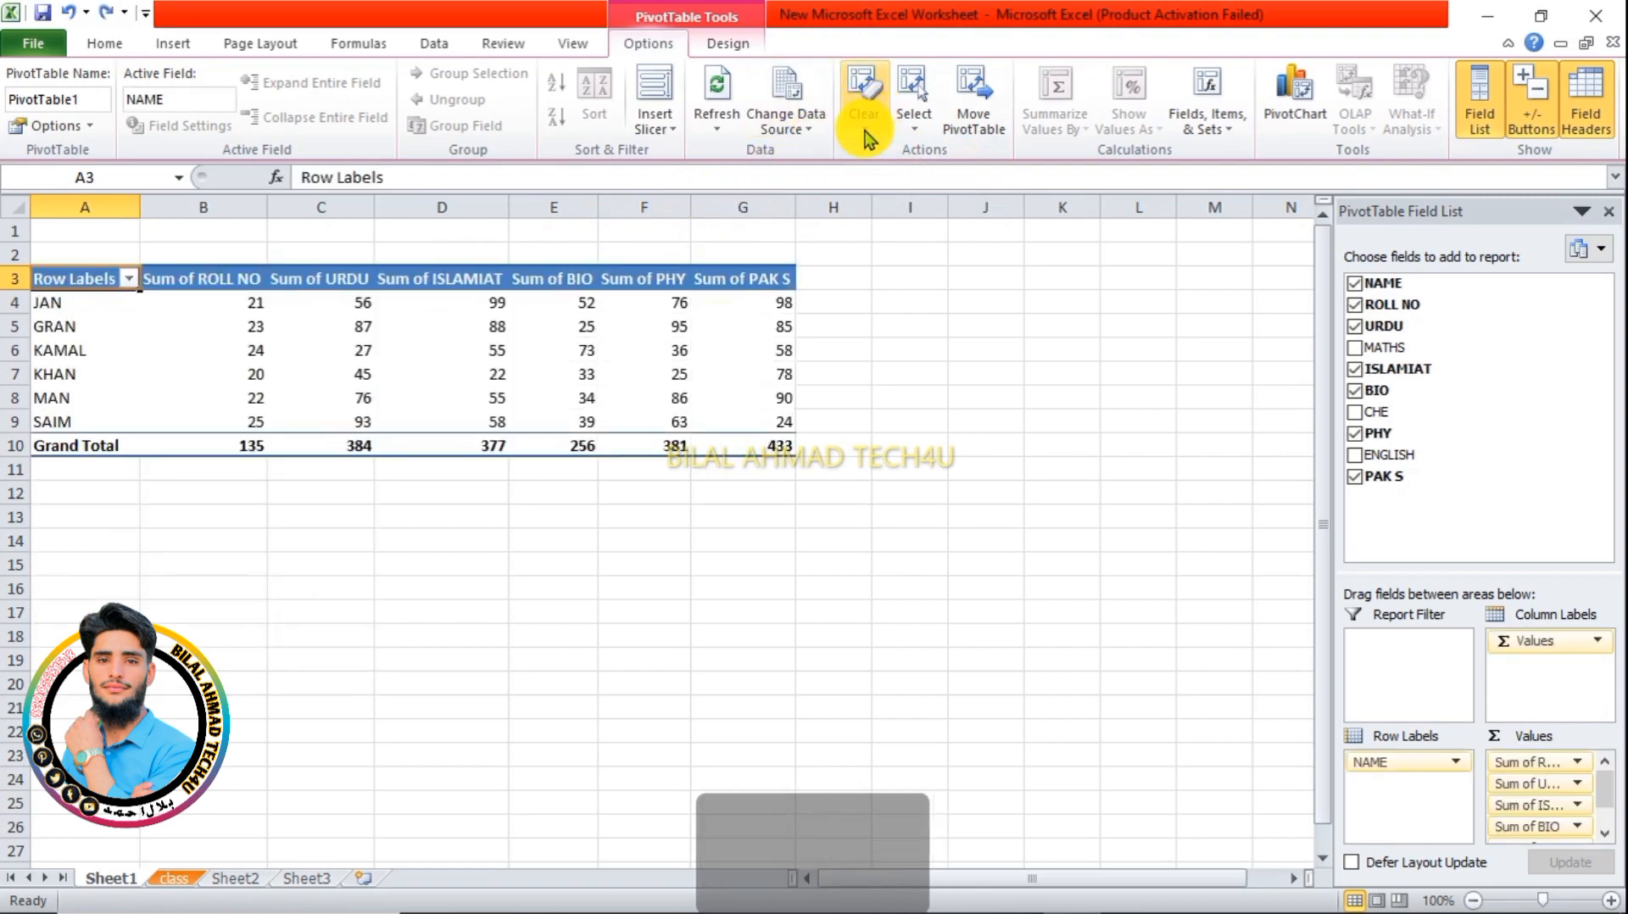
- Filter the first and third names out of the PivotTable's row labels, and clear the PivotTable filters
left_click(130, 280)
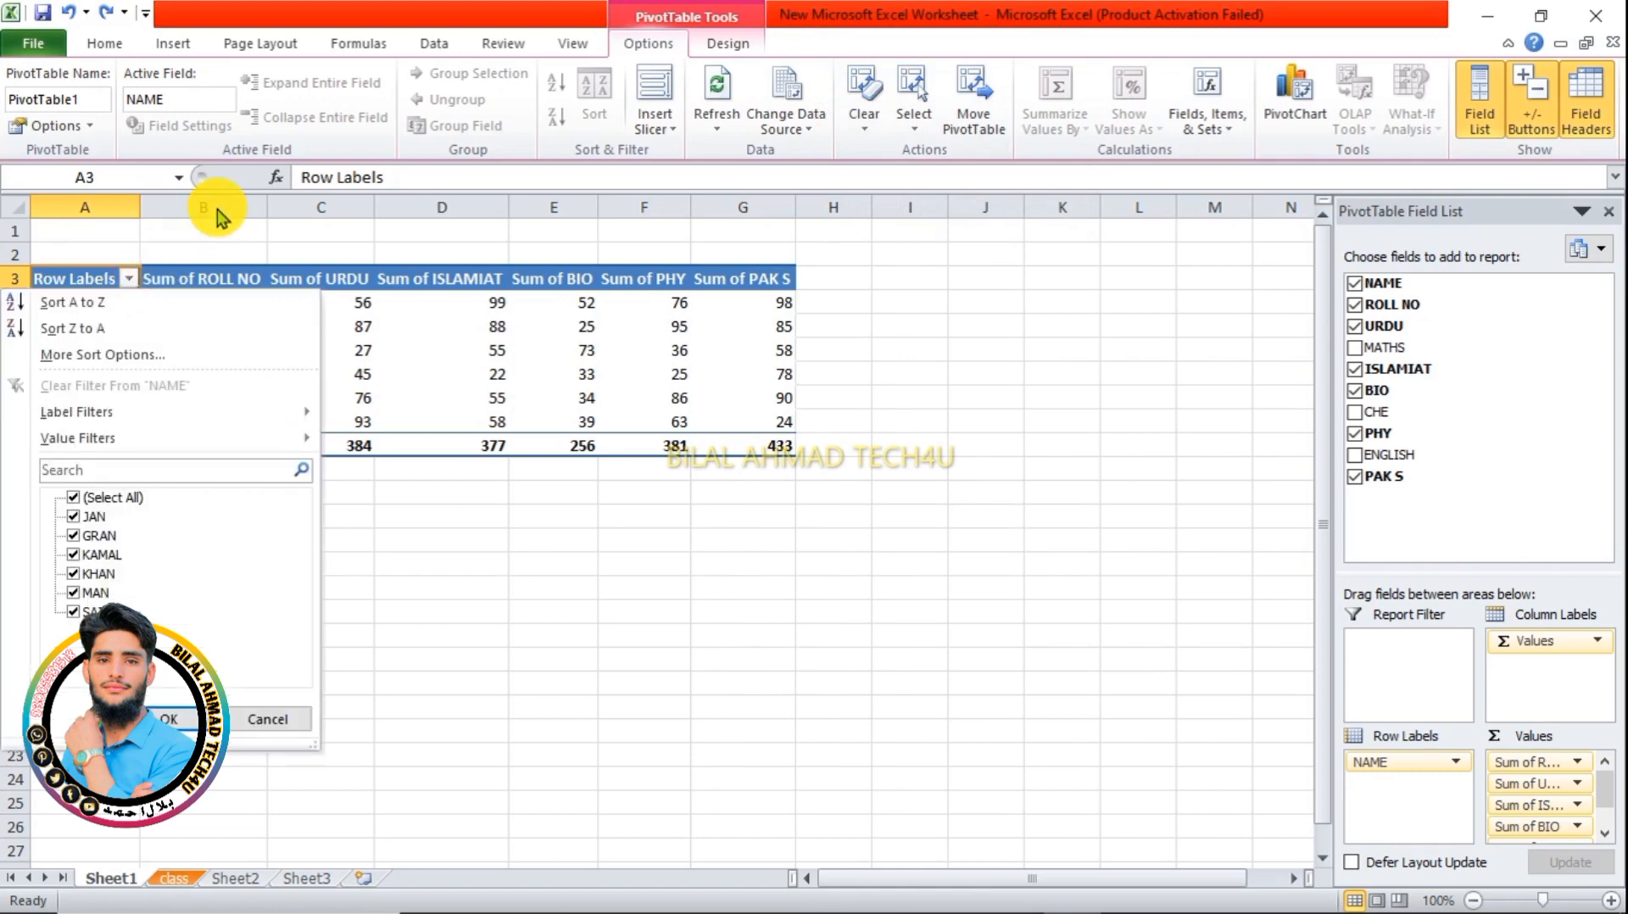
left_click(73, 518)
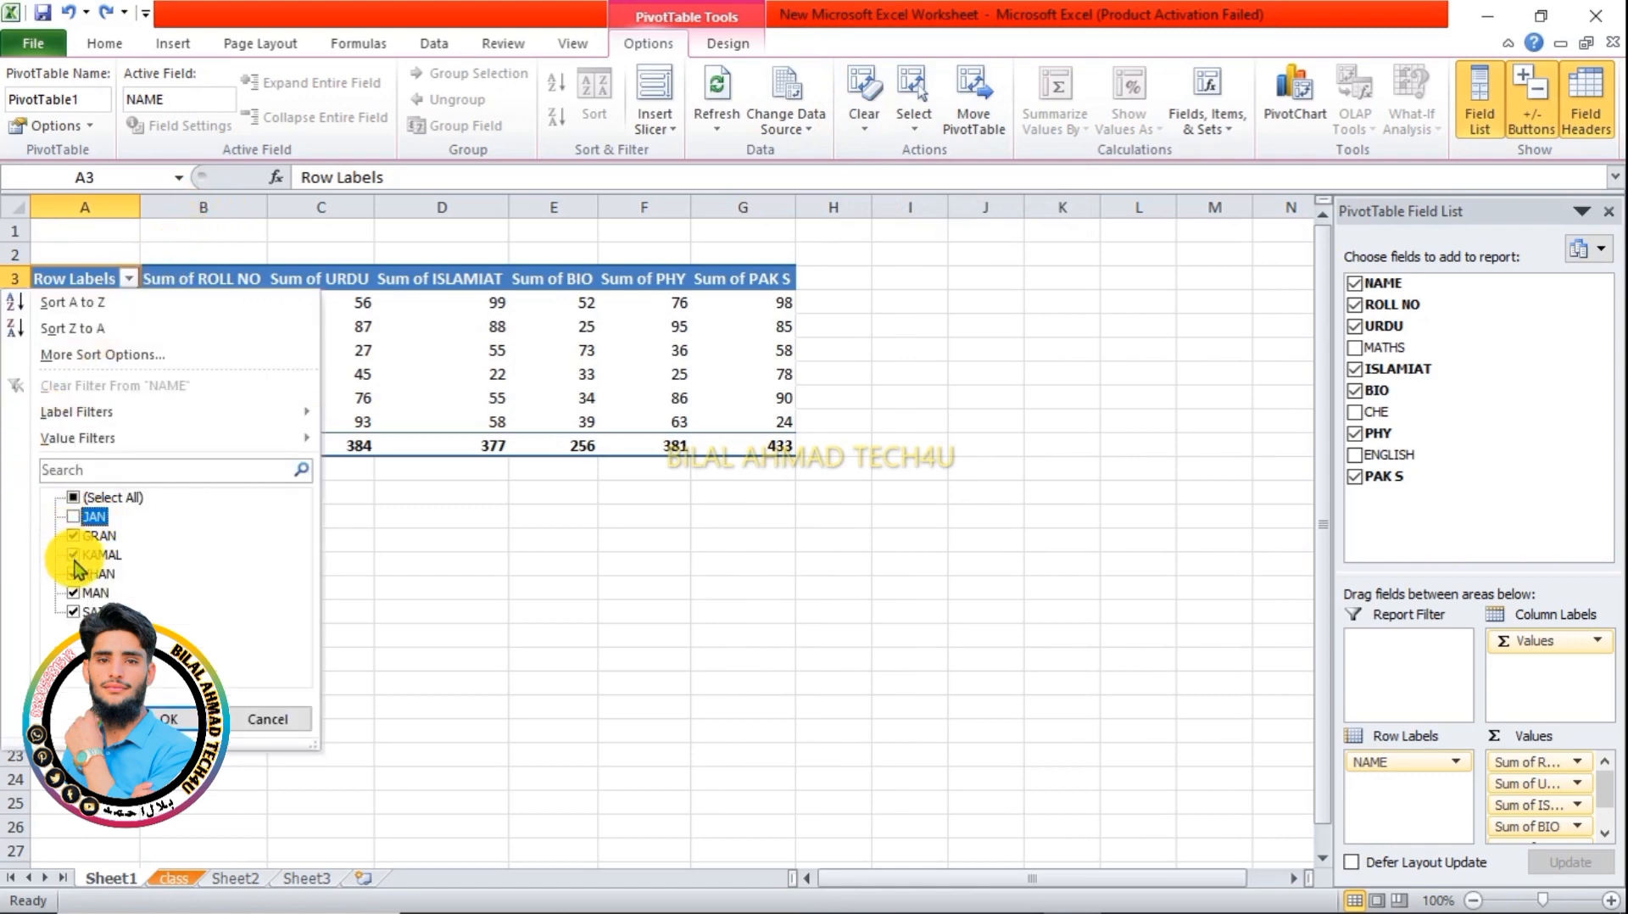
left_click(73, 554)
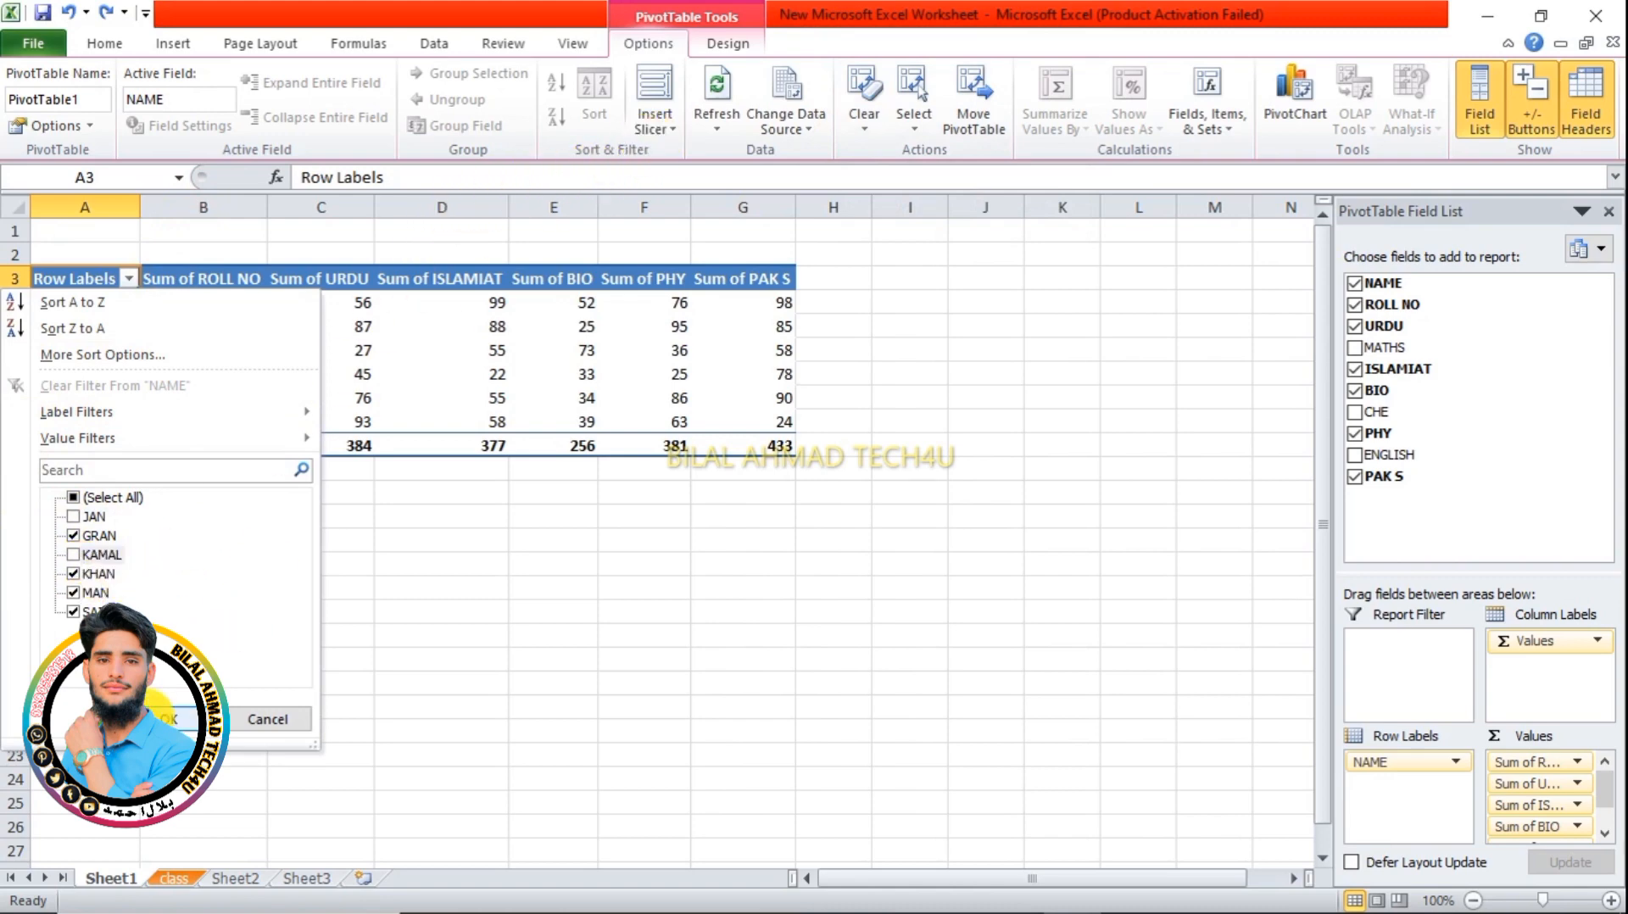
left_click(168, 719)
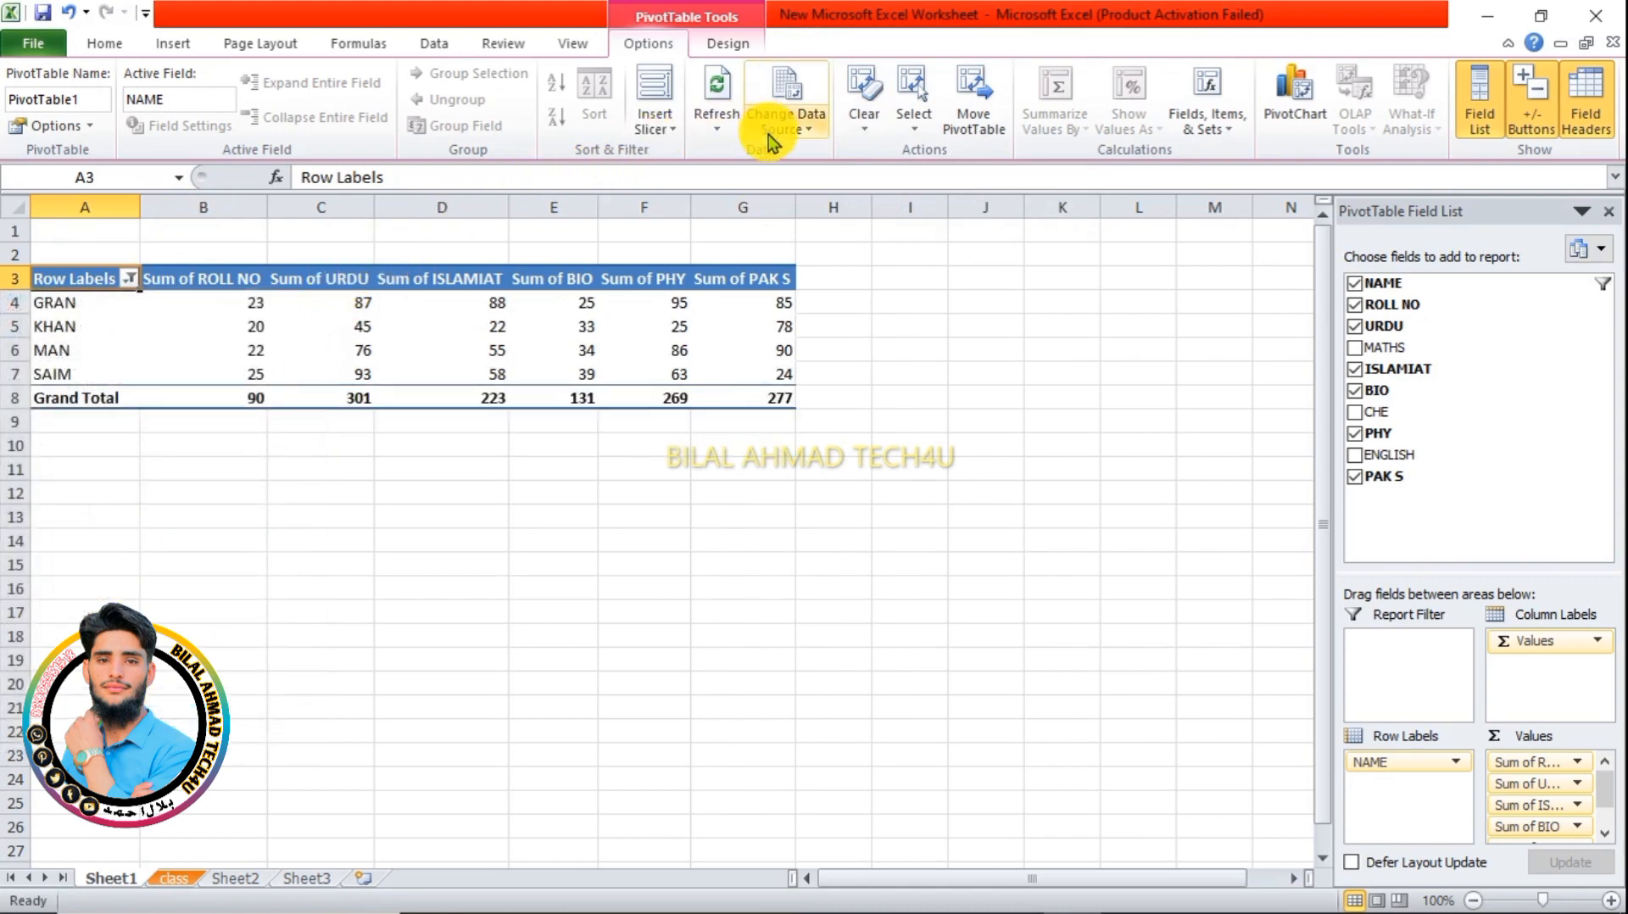
left_click(861, 133)
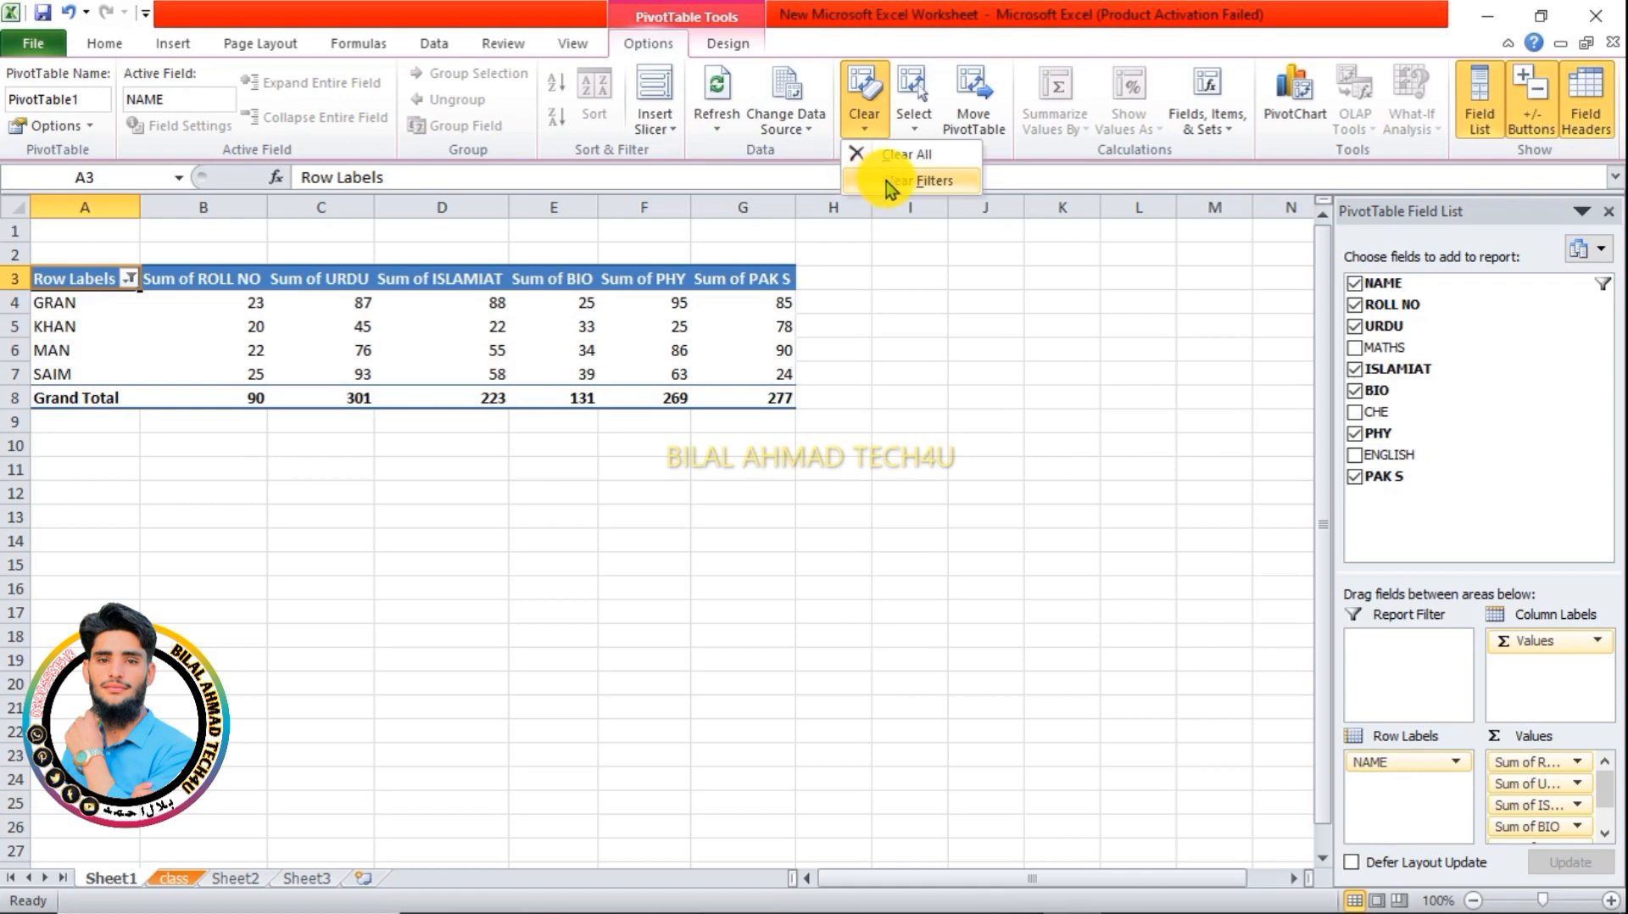
left_click(887, 181)
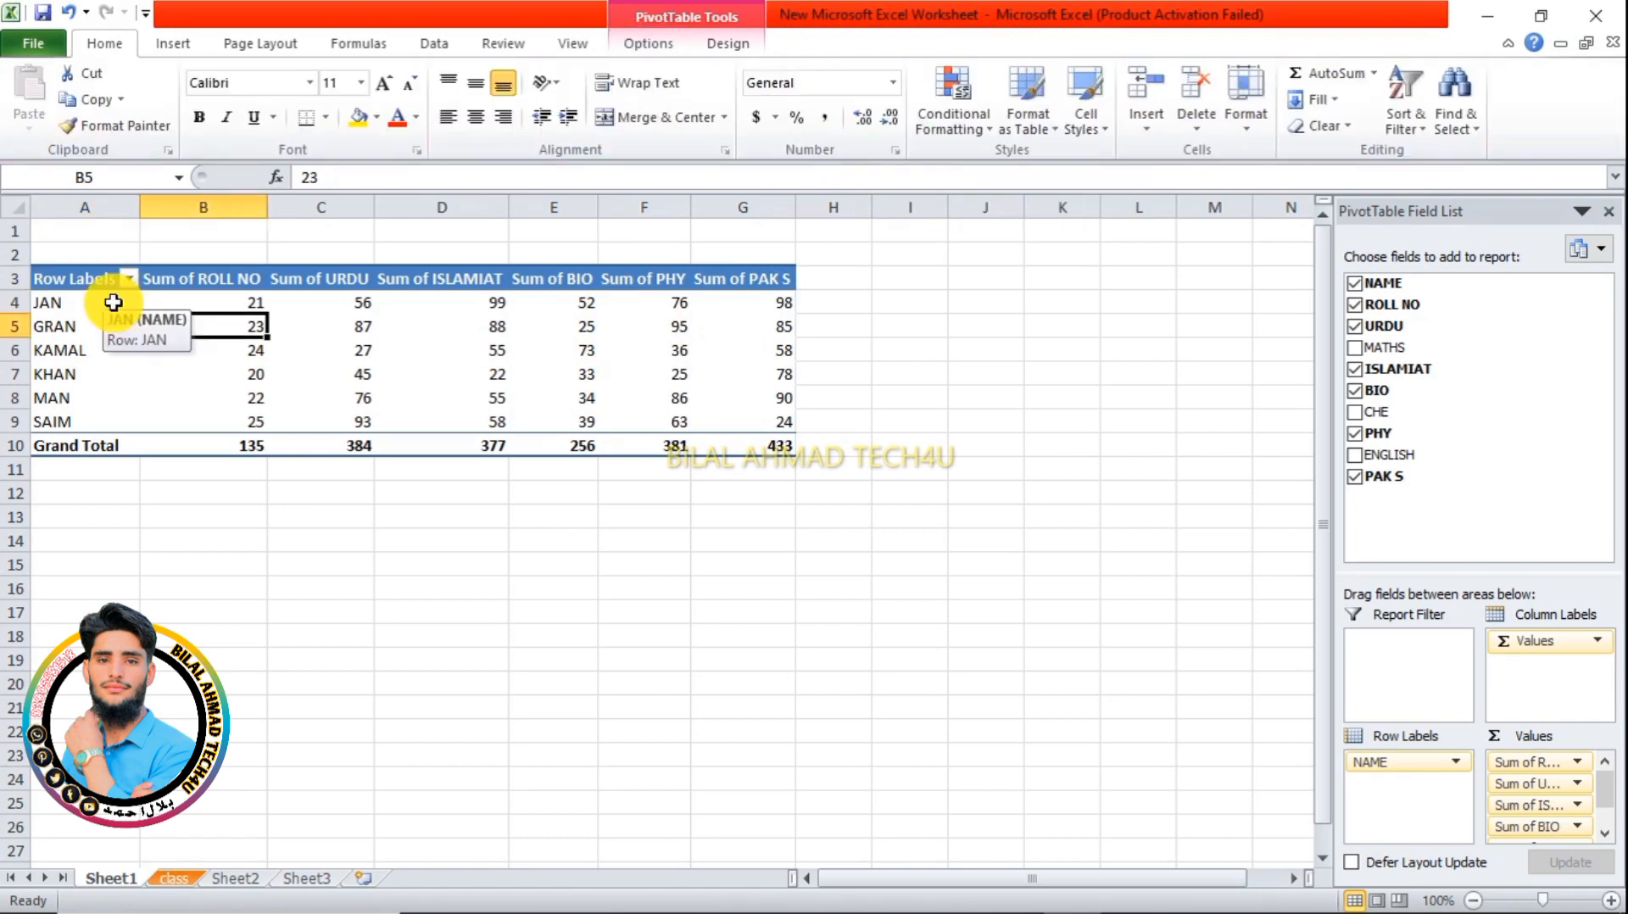
- Select the entire PivotTable from its first row label cell using the PivotTable Select command
left_click_drag(114, 303, 727, 412)
left_click(570, 390)
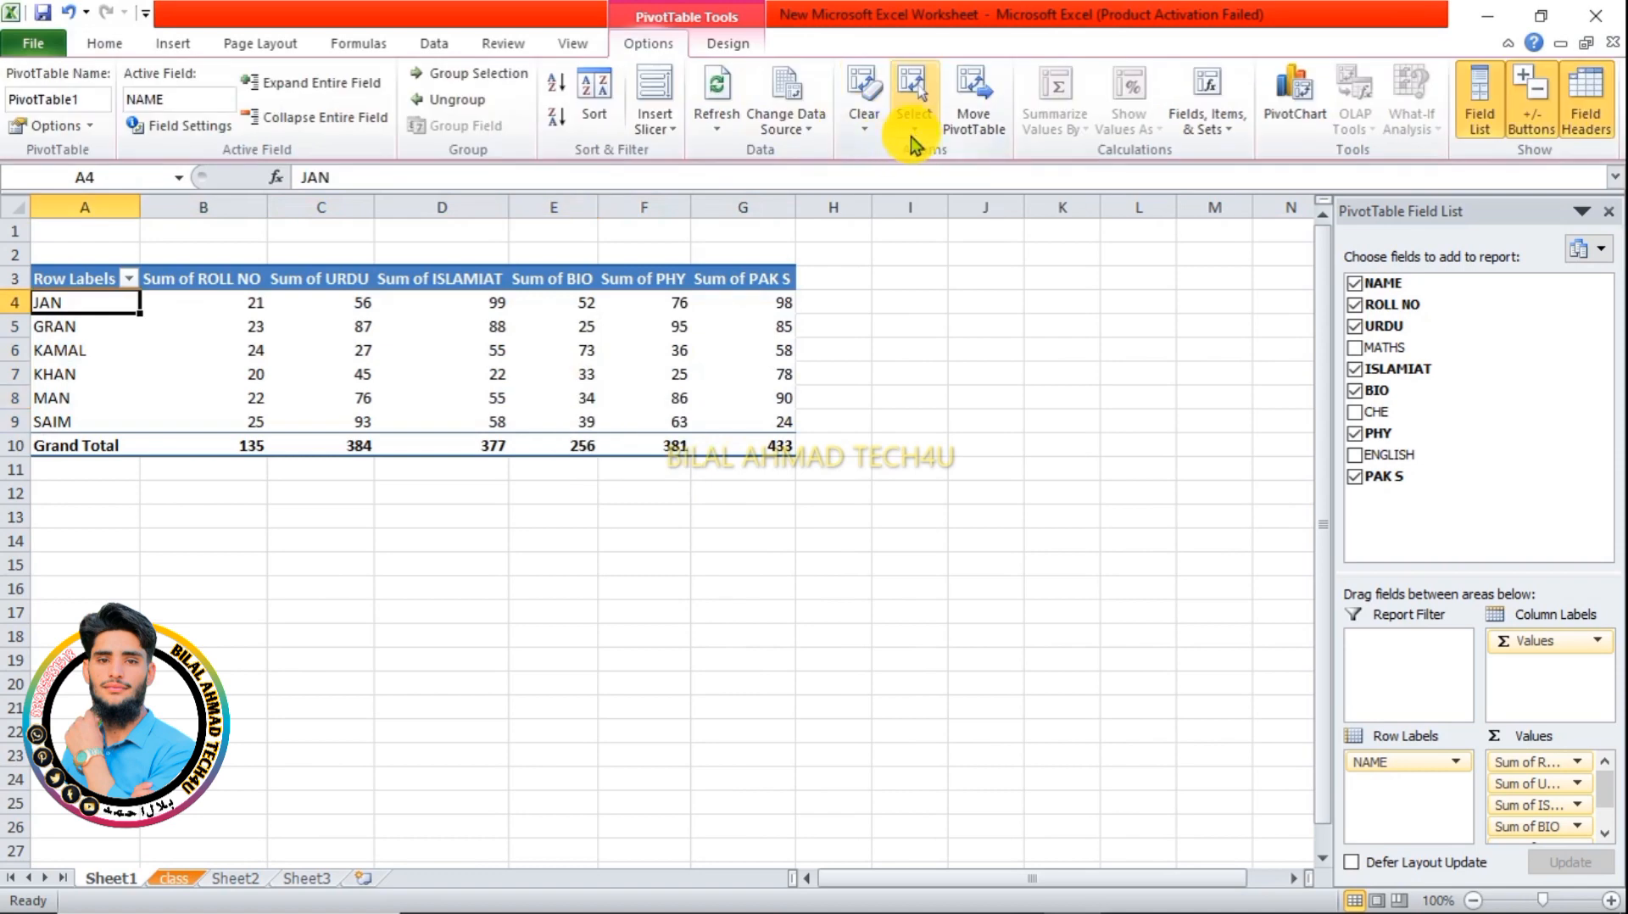
left_click(913, 140)
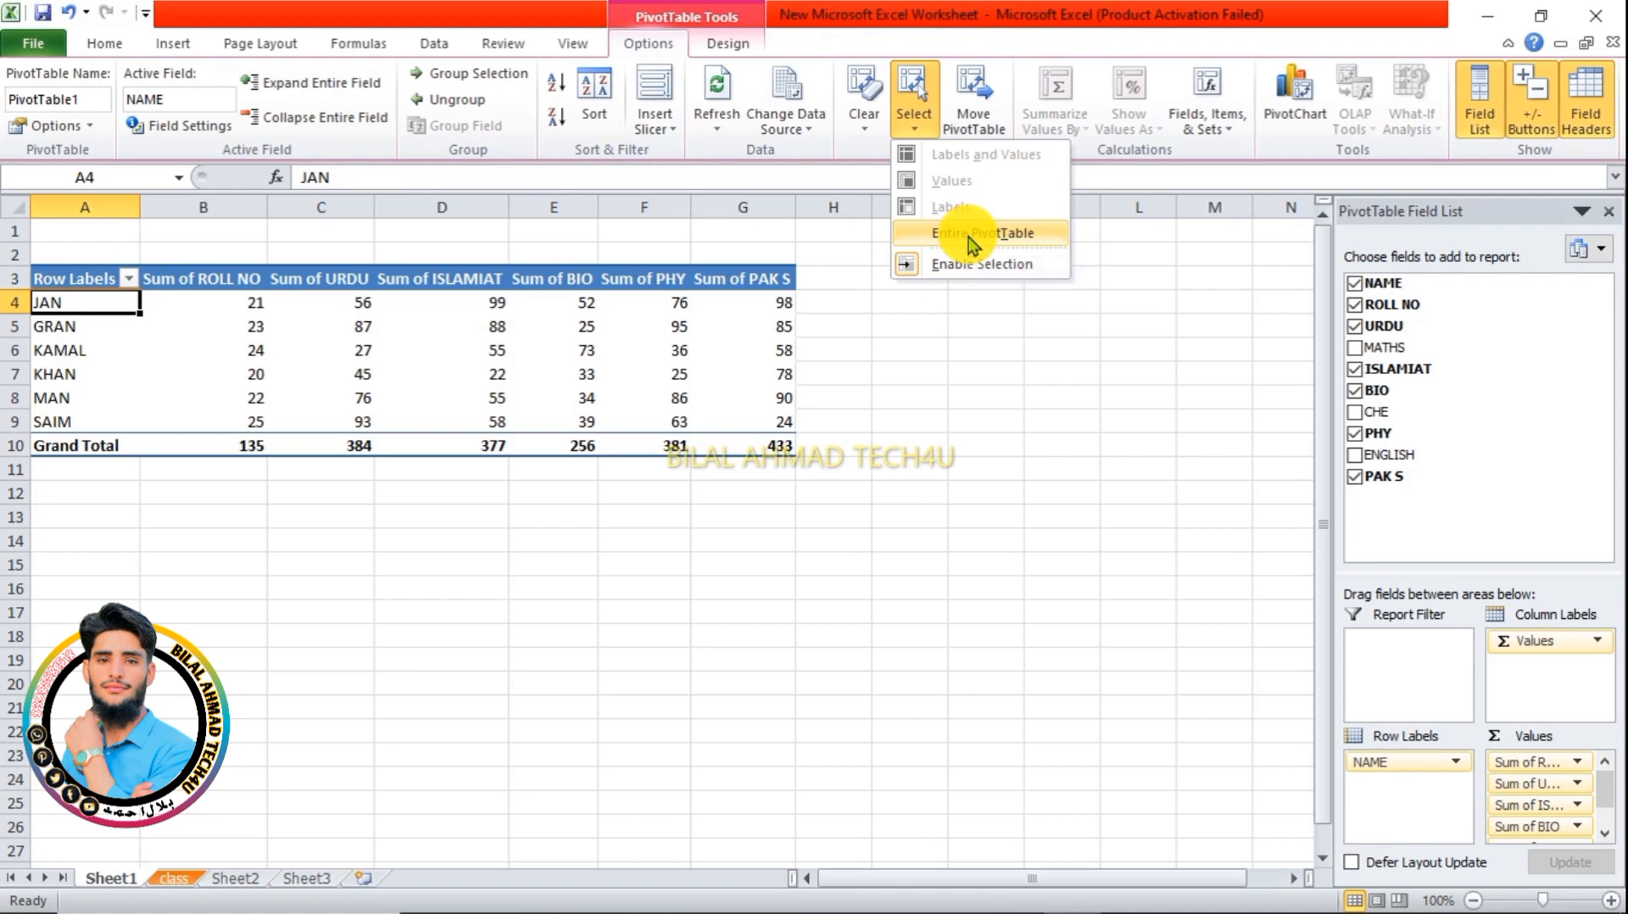
left_click(968, 237)
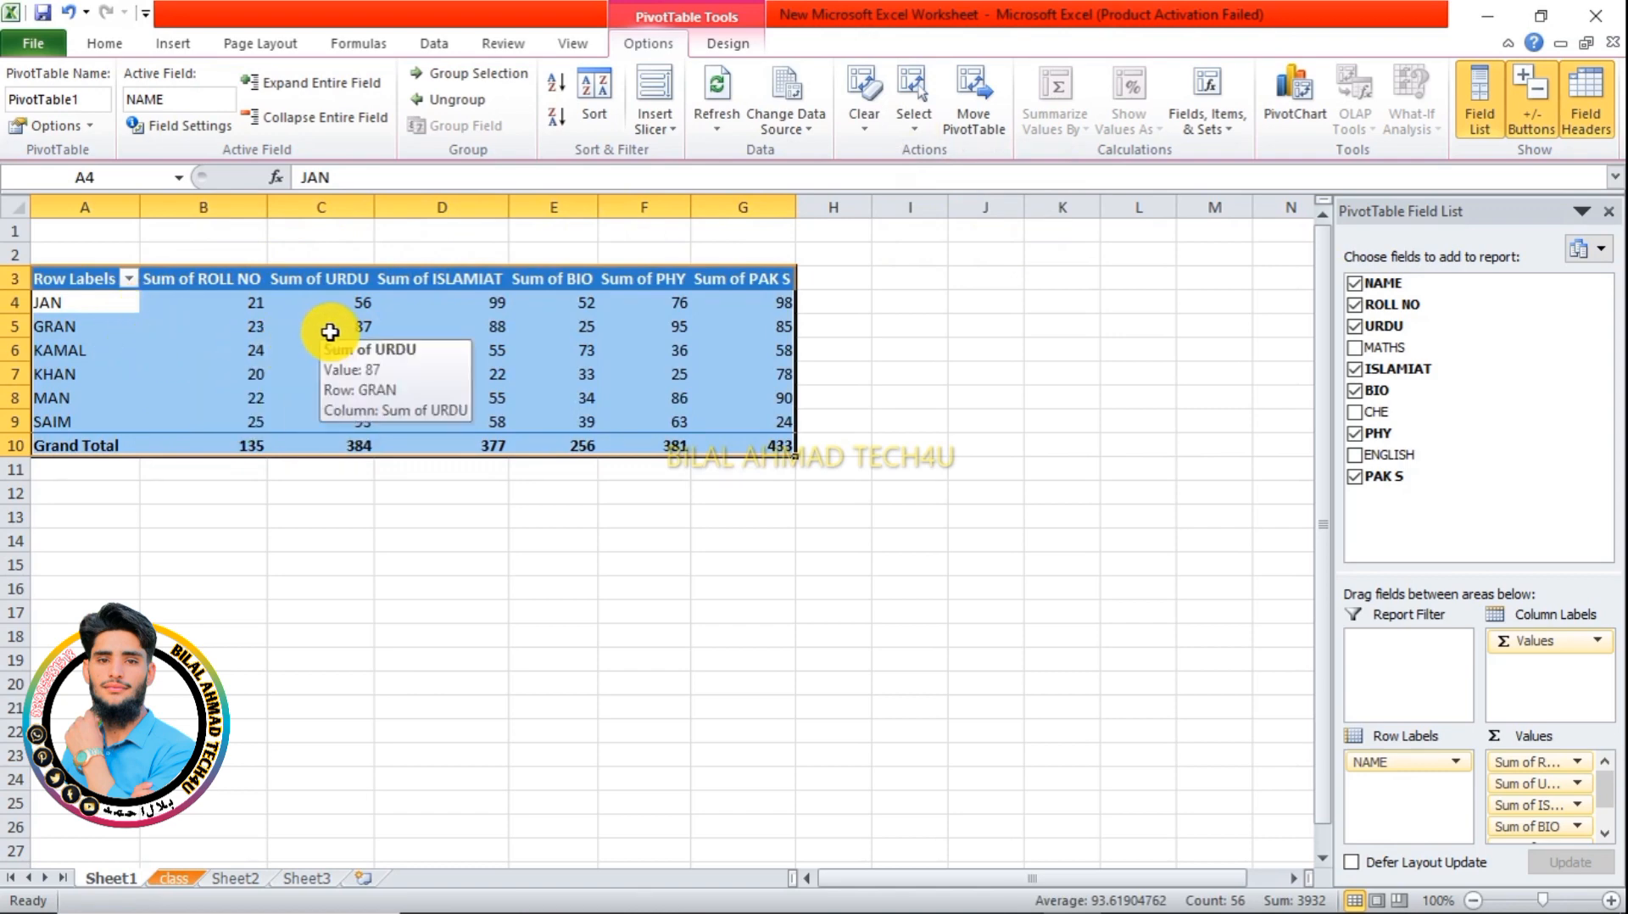
- Use the Enable Selection option, select the entire PivotTable, and limit the selection to its labels
left_click(913, 106)
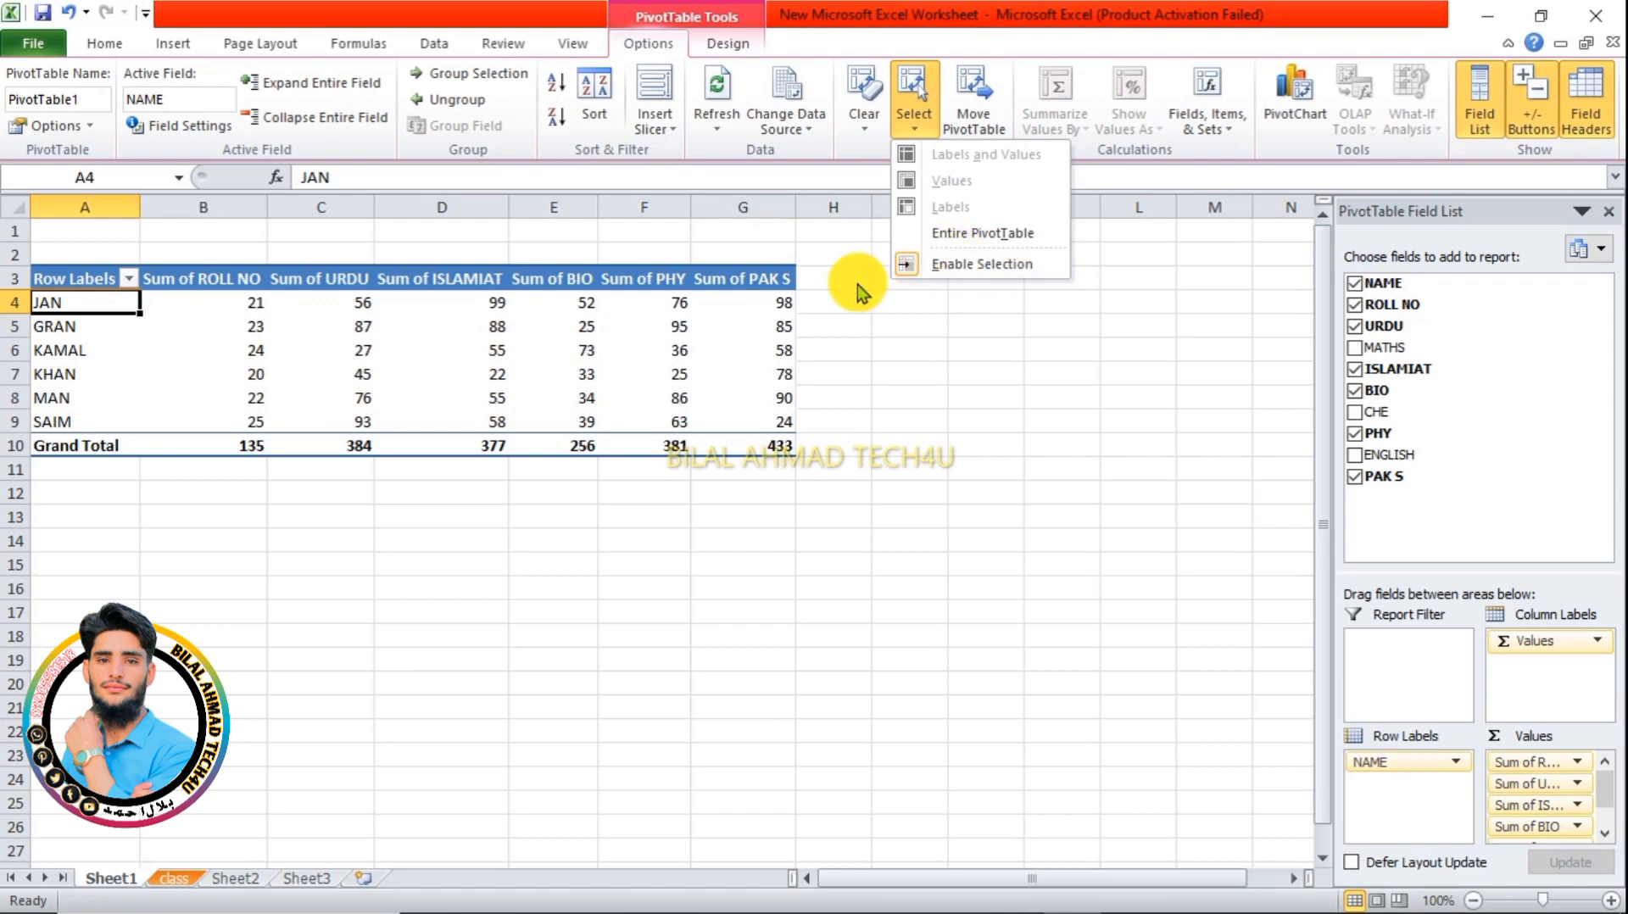
left_click(960, 262)
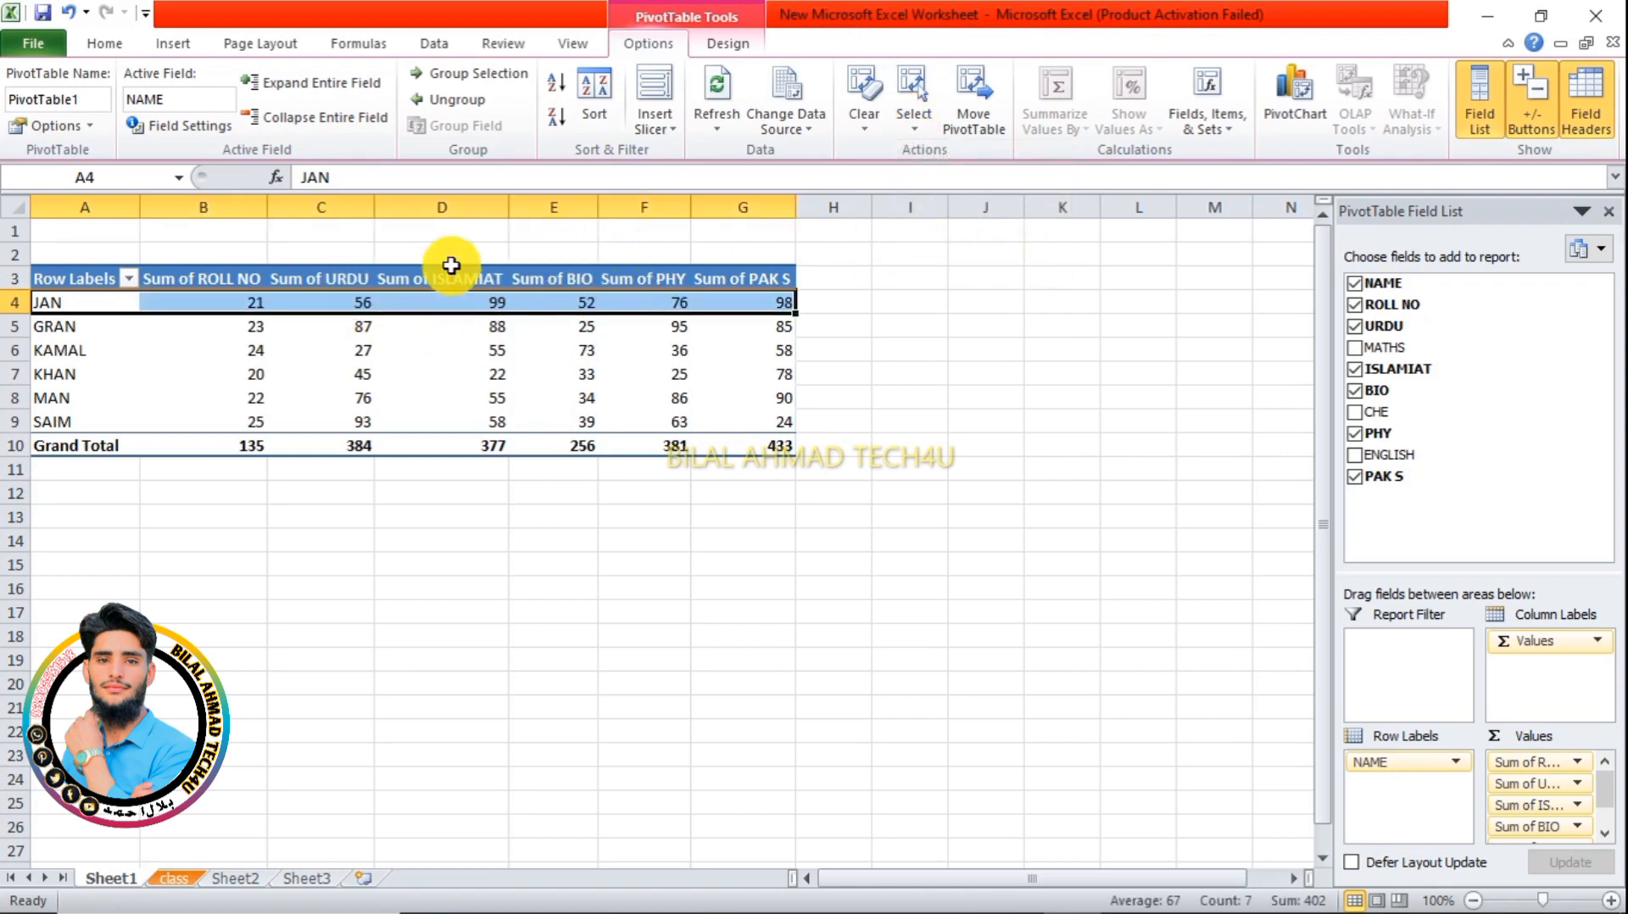
left_click(913, 115)
left_click(954, 233)
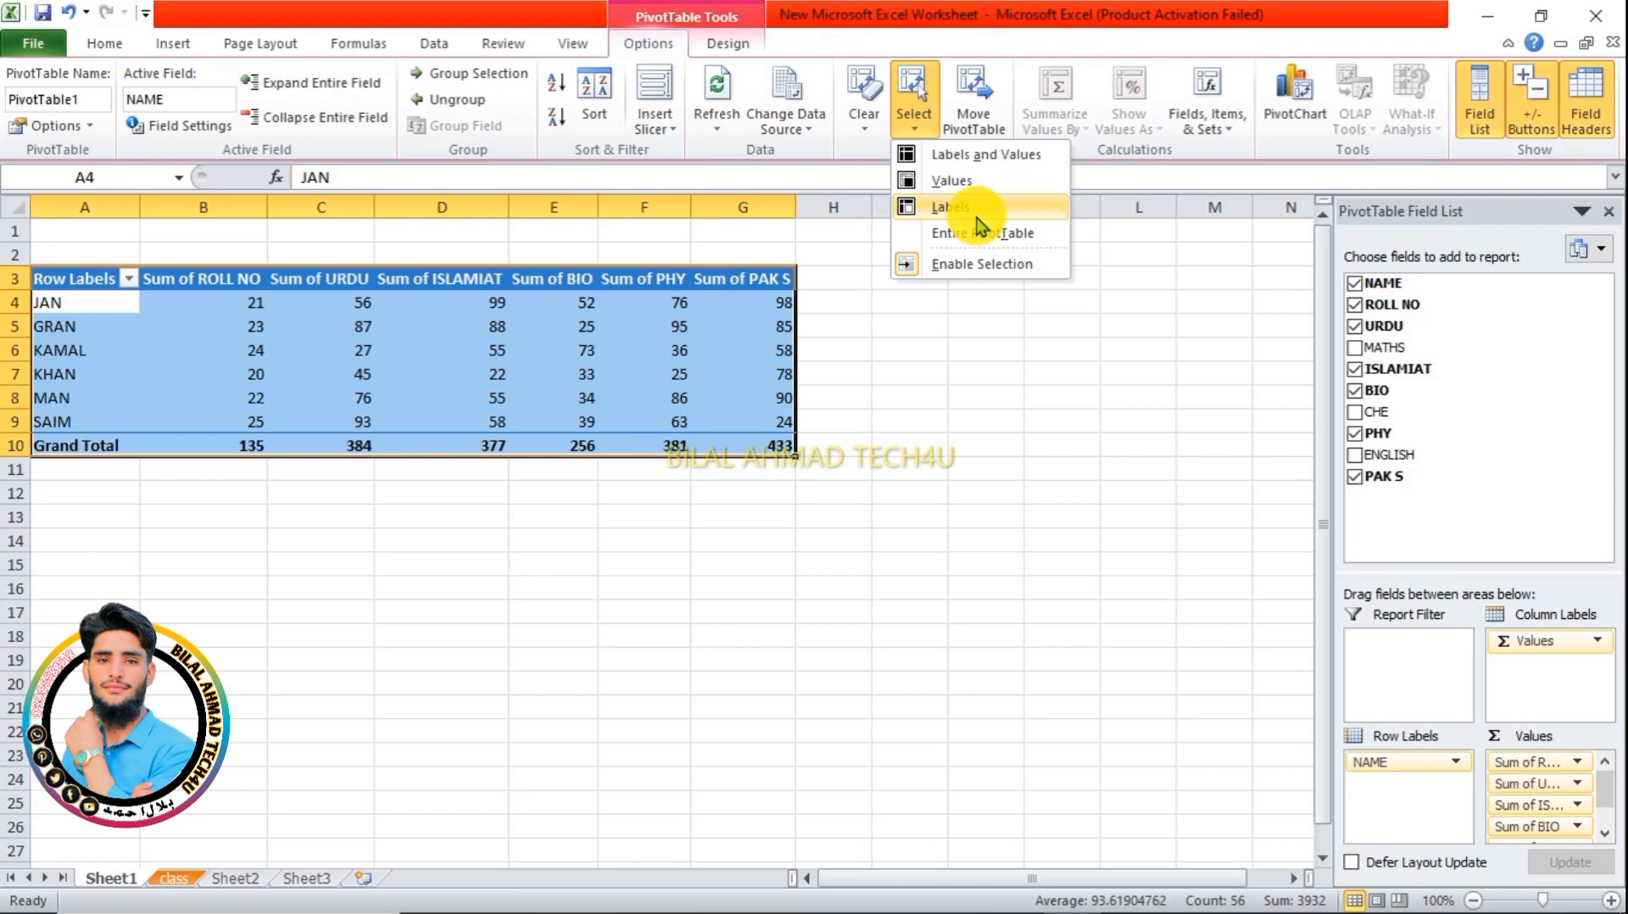
left_click(979, 212)
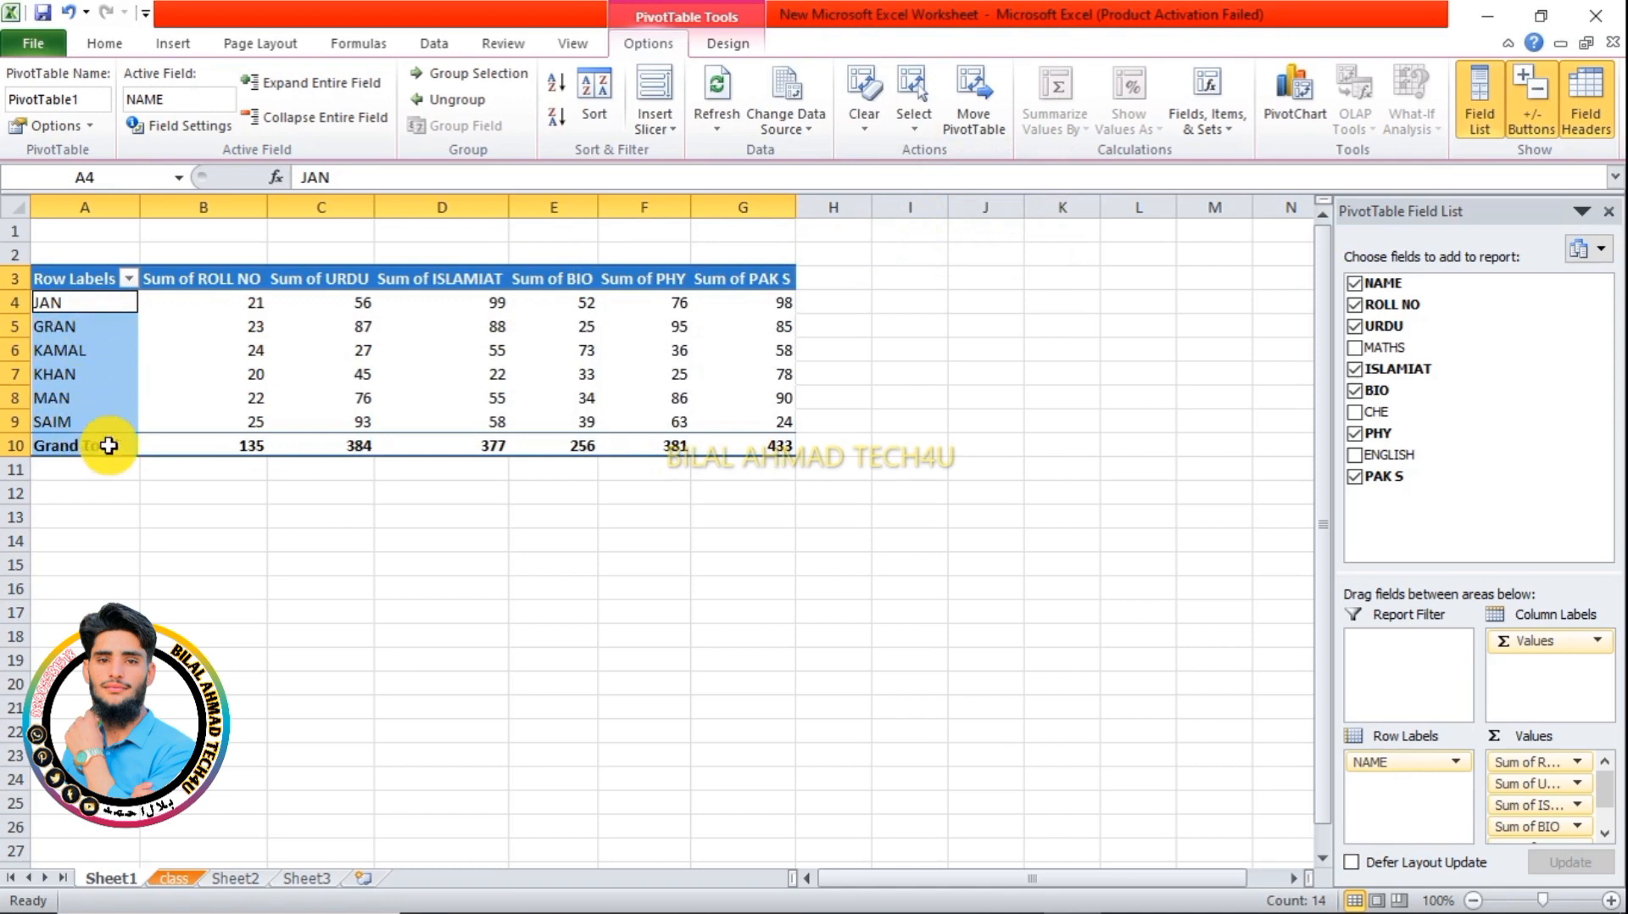
- Switch the PivotTable selection to values only, and extend it to both labels and values
left_click(916, 127)
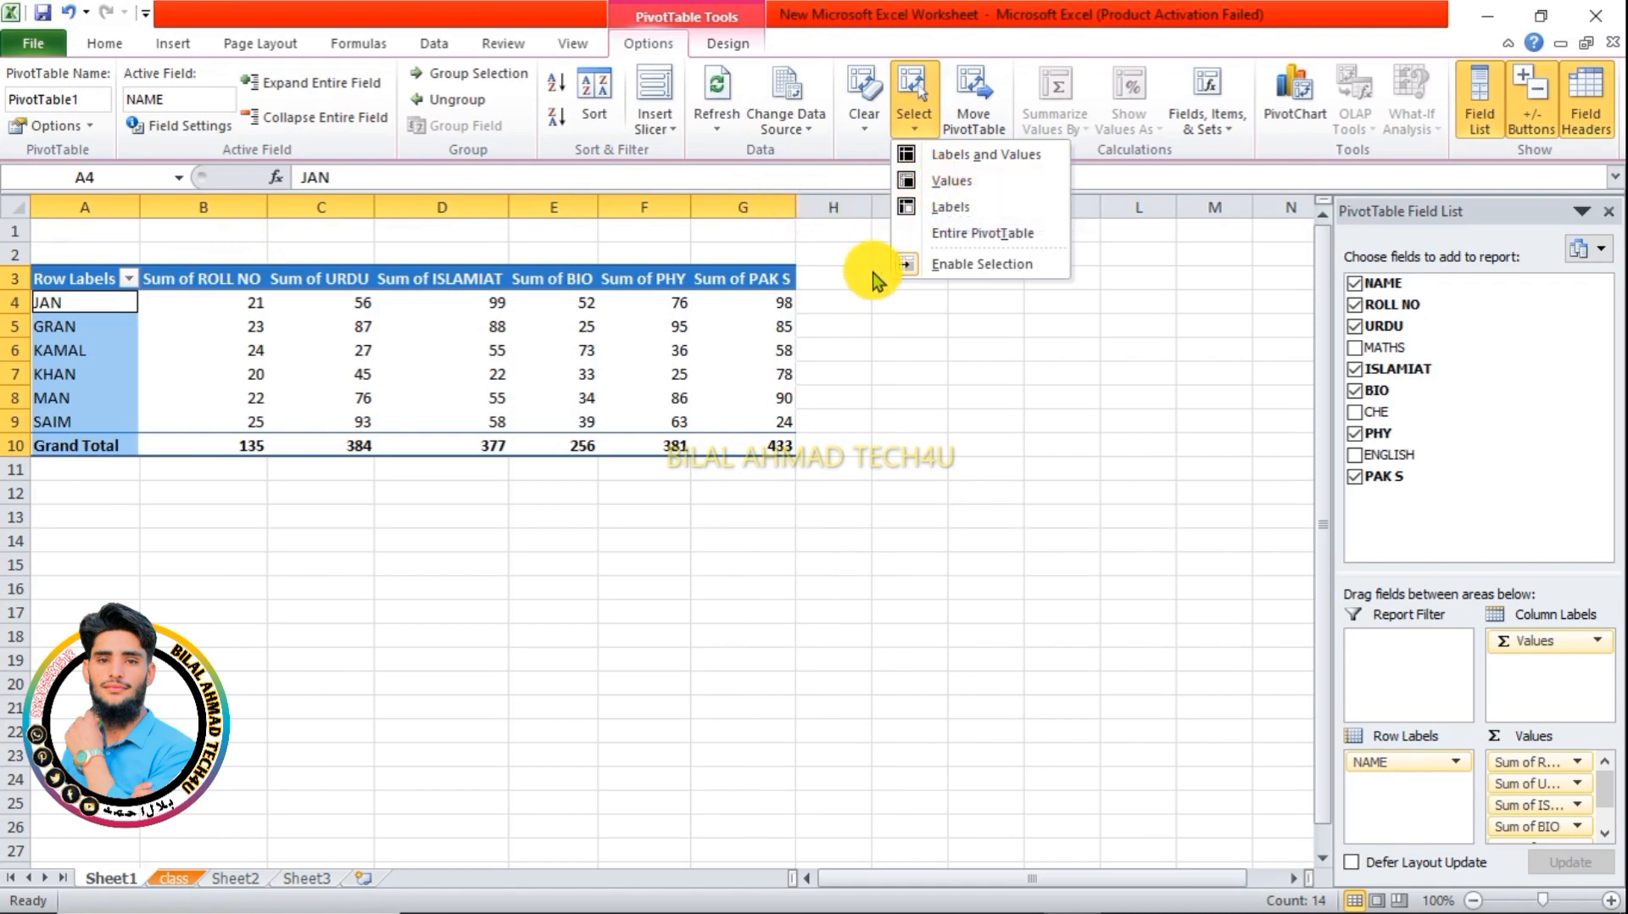
left_click(1026, 188)
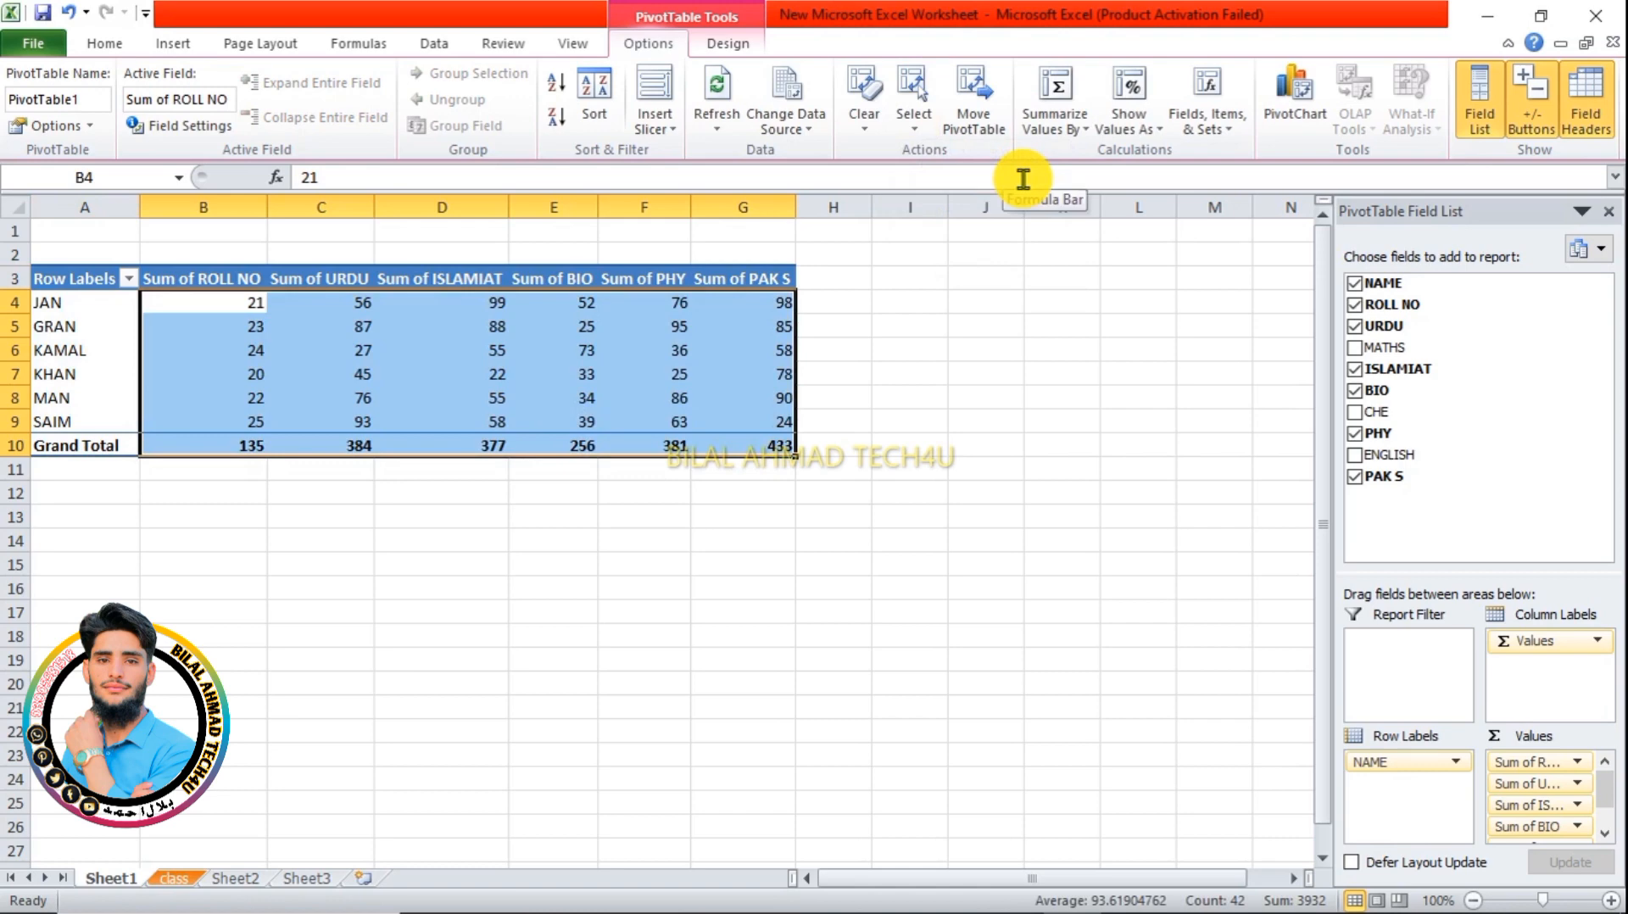
left_click(916, 131)
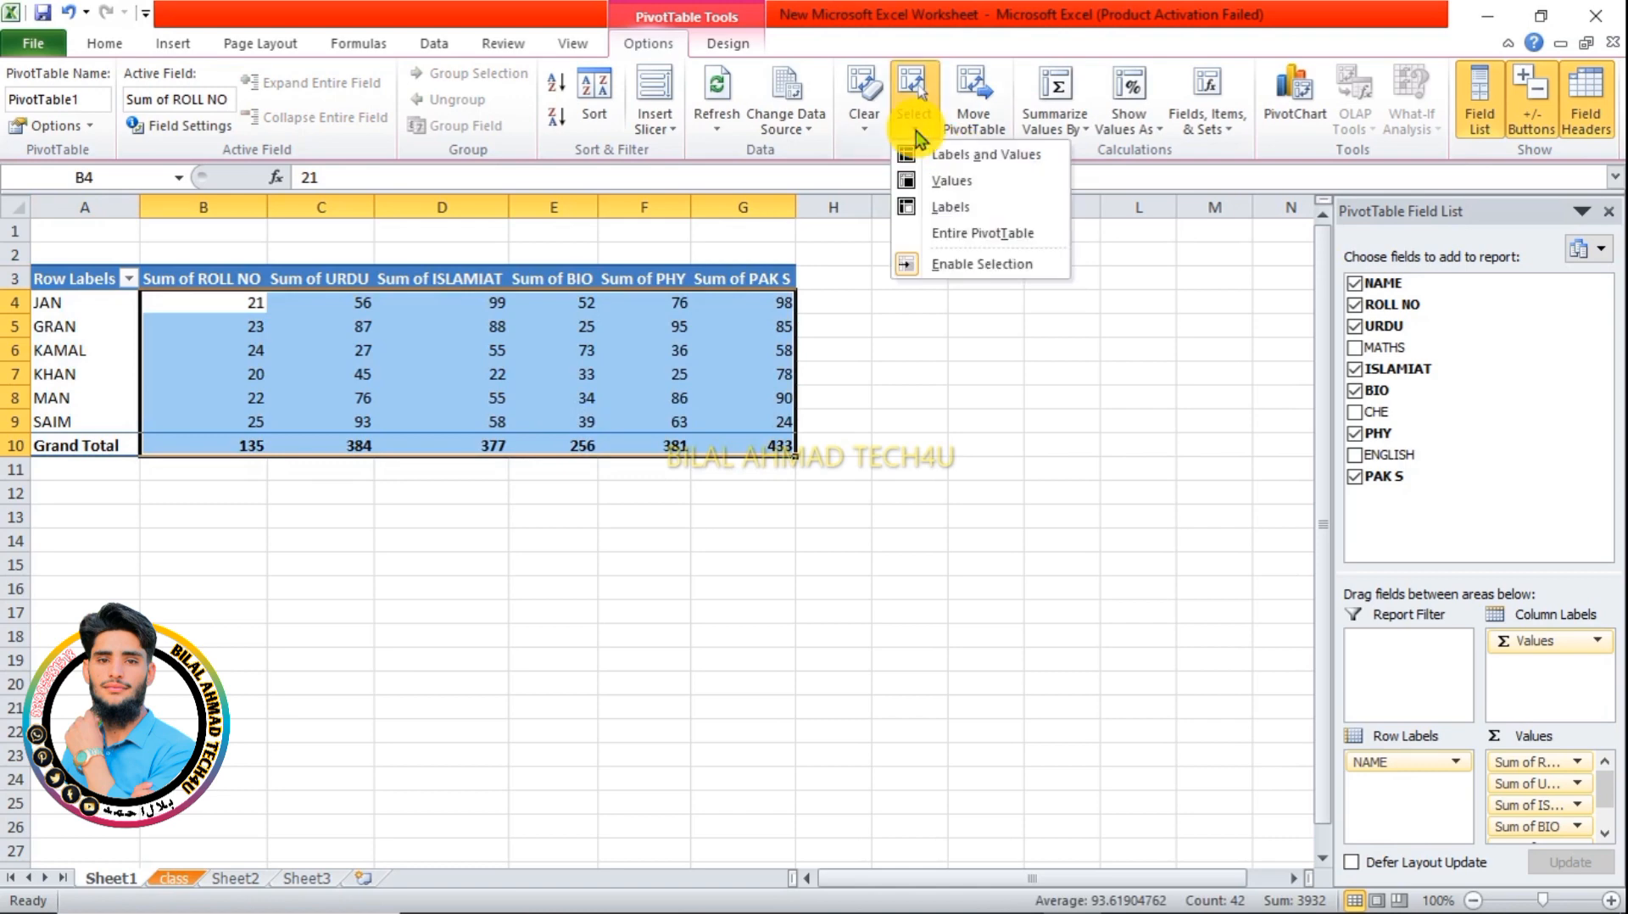
left_click(974, 155)
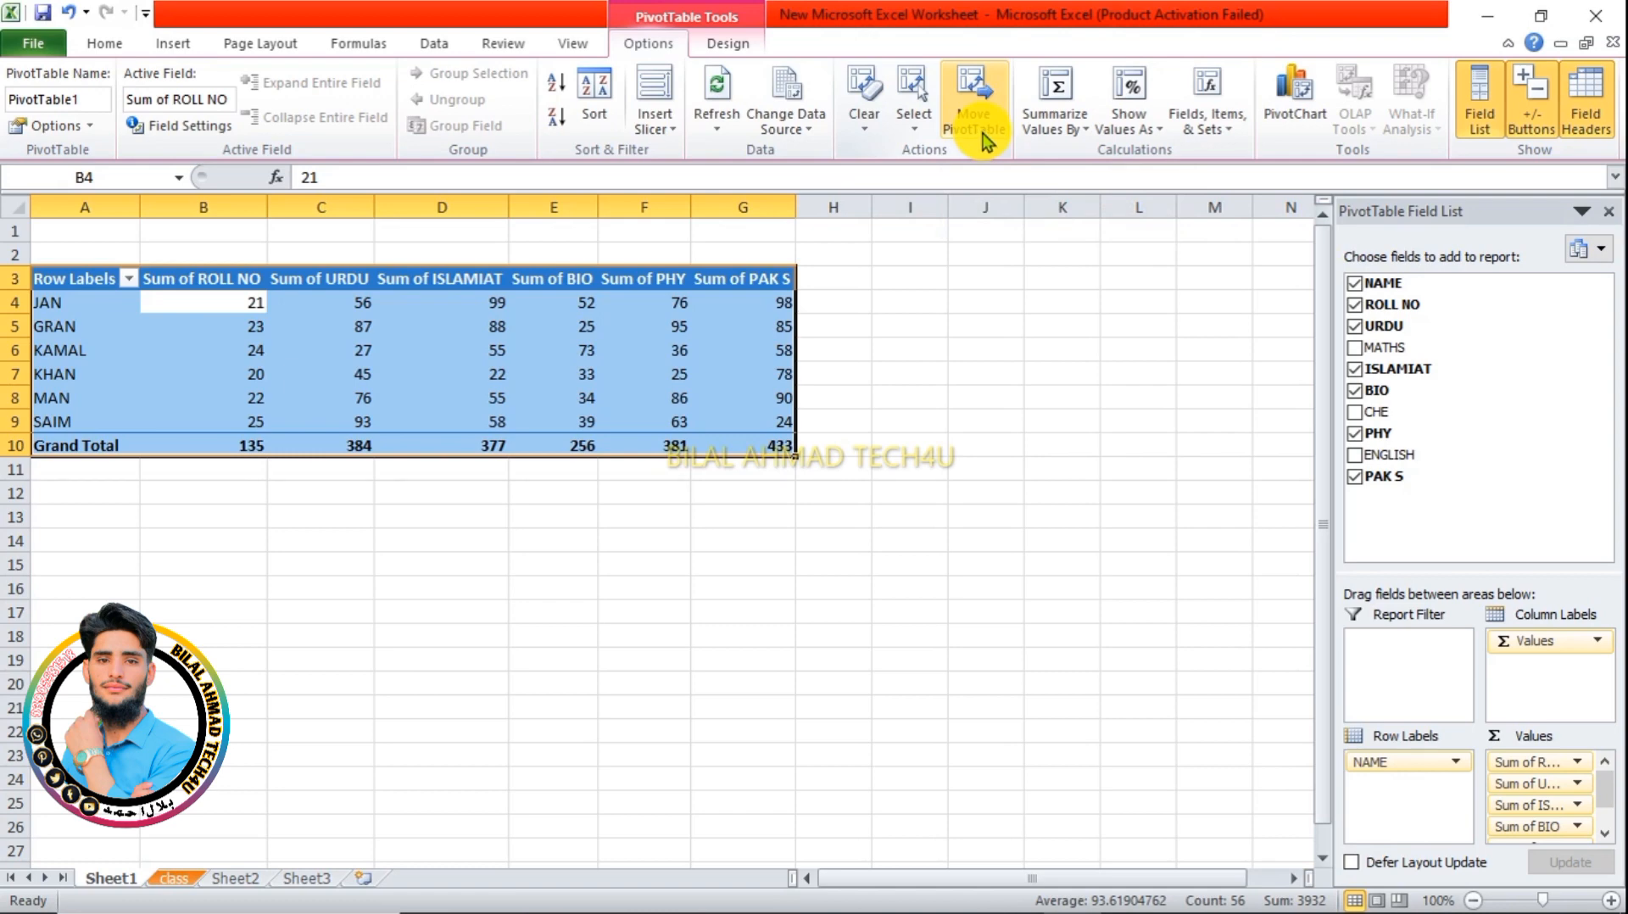
- Move the PivotTable to a new worksheet and check its former place on Sheet1 before returning to Sheet4
left_click(984, 140)
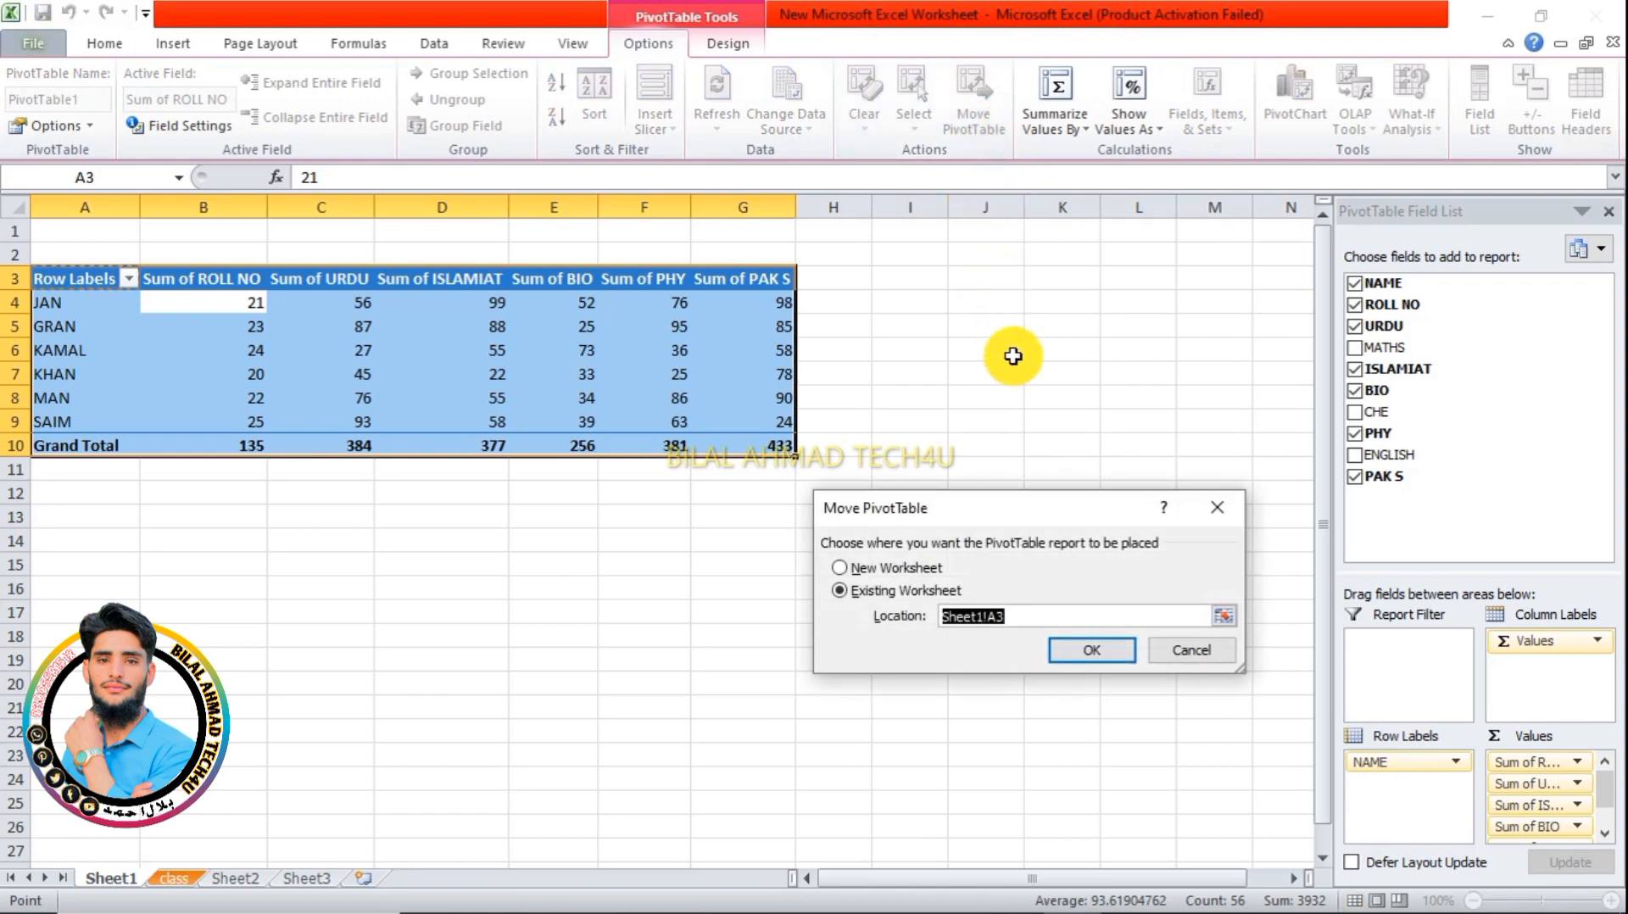
left_click(839, 591)
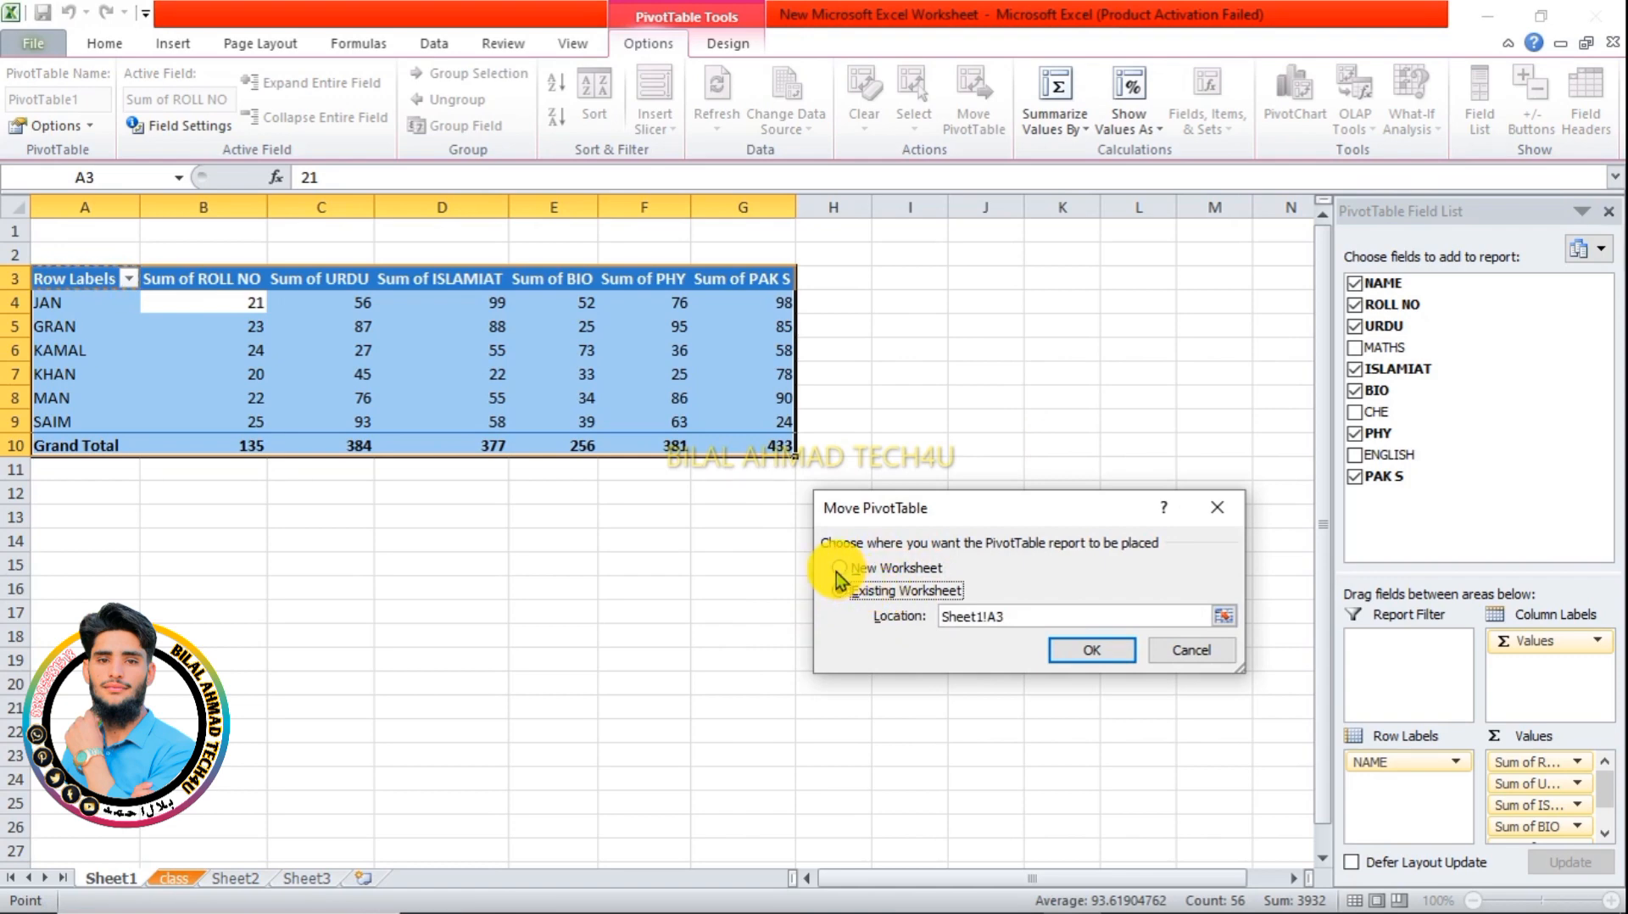
left_click(836, 568)
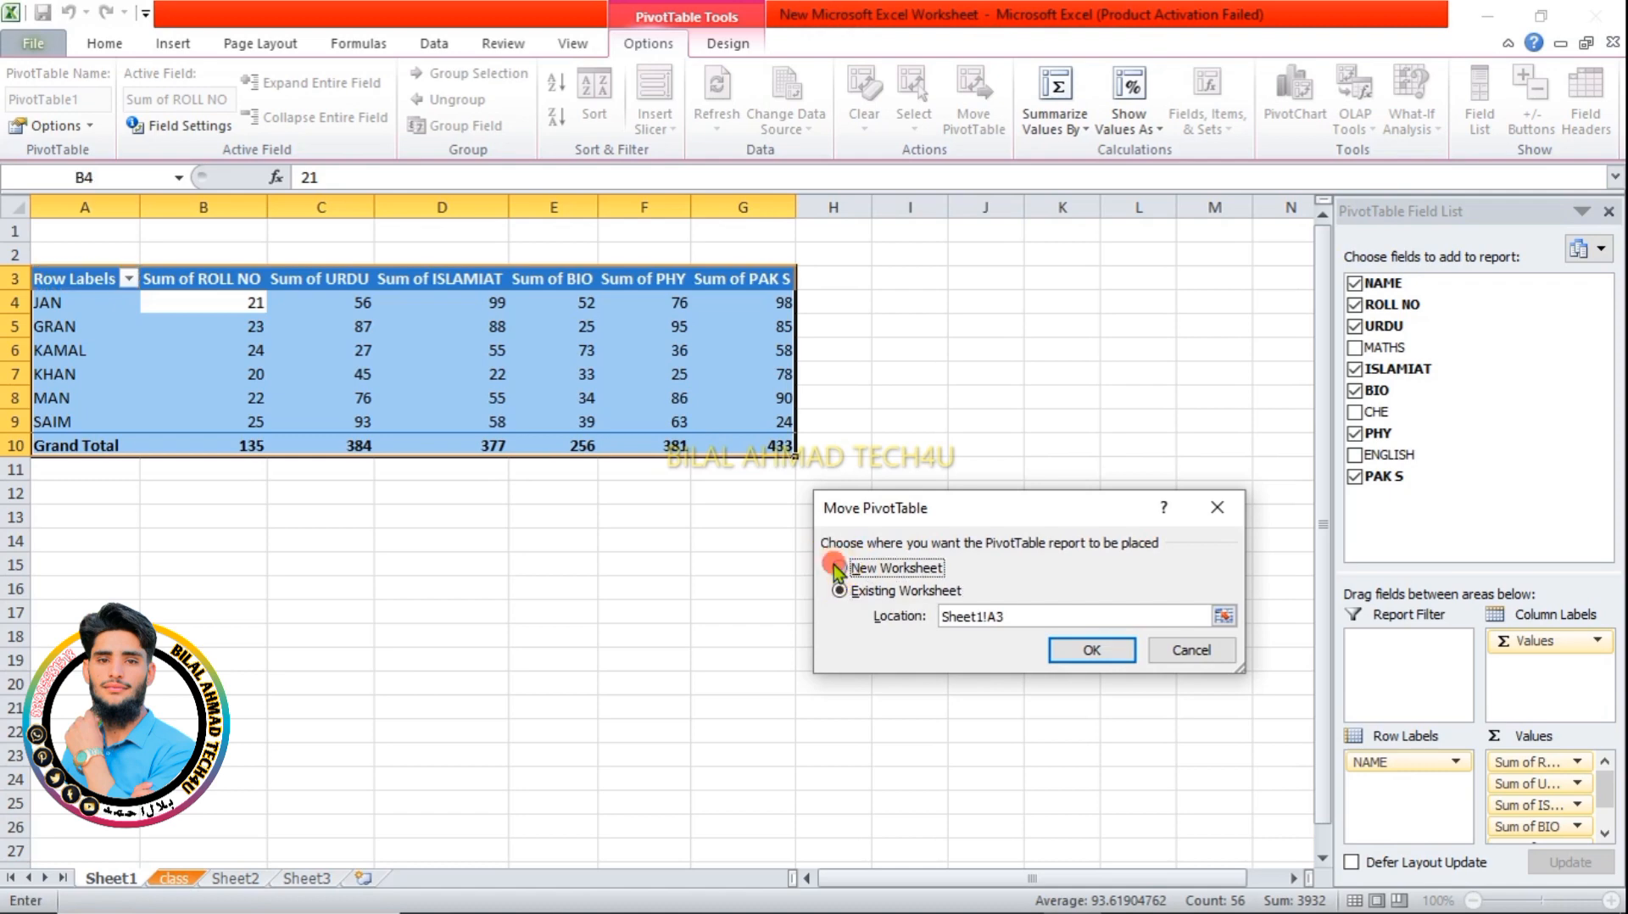
left_click(1090, 651)
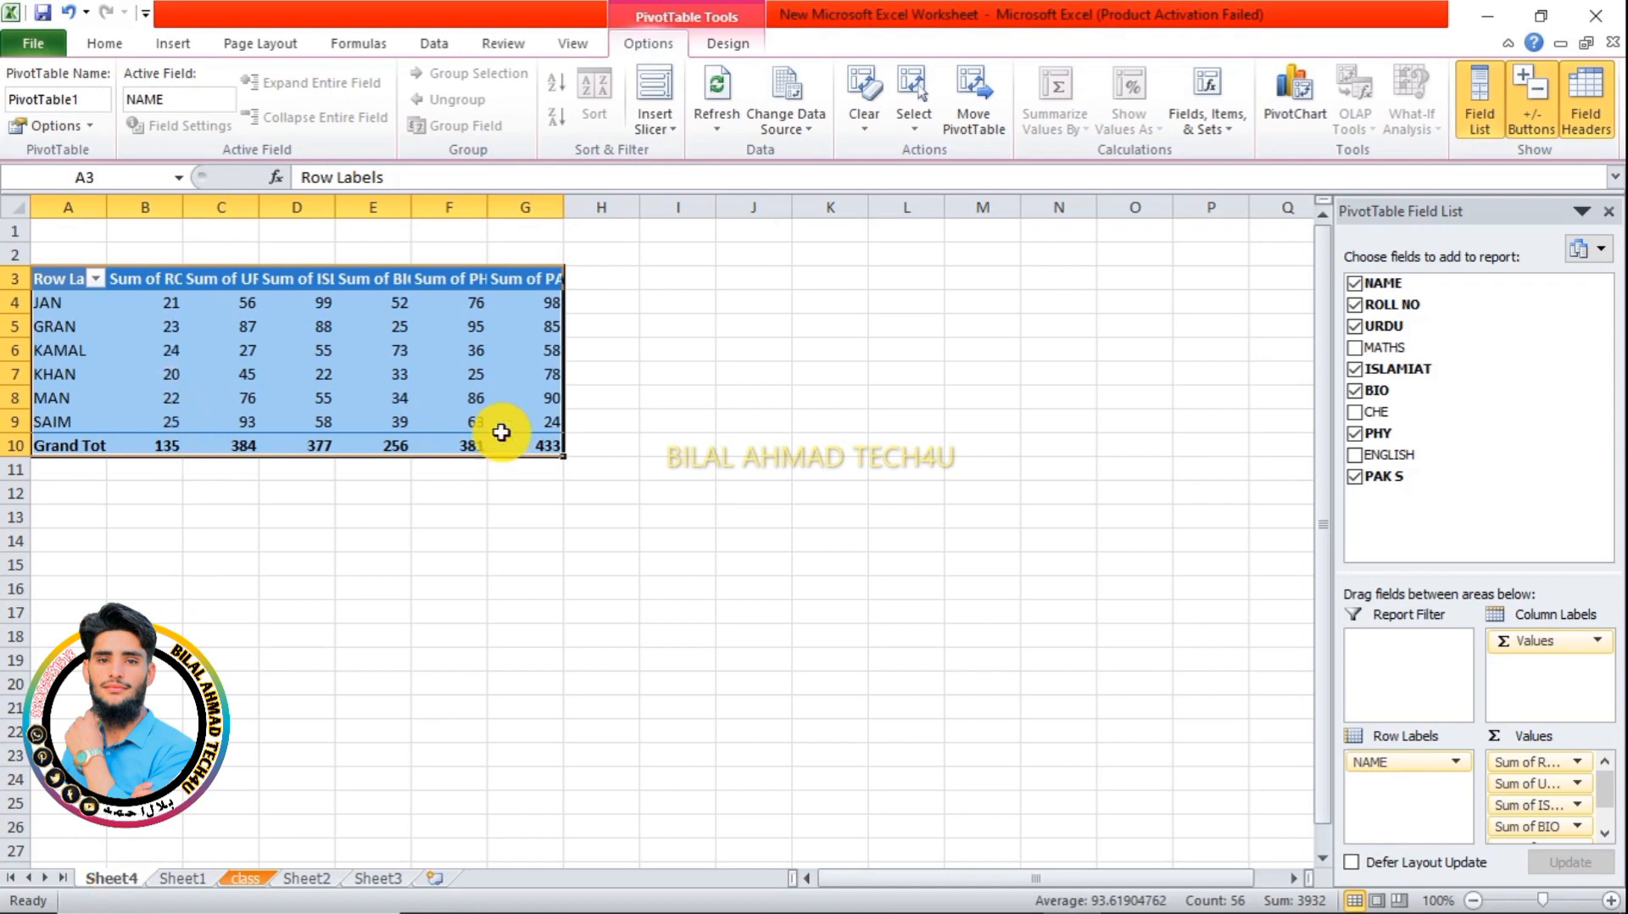
left_click(191, 880)
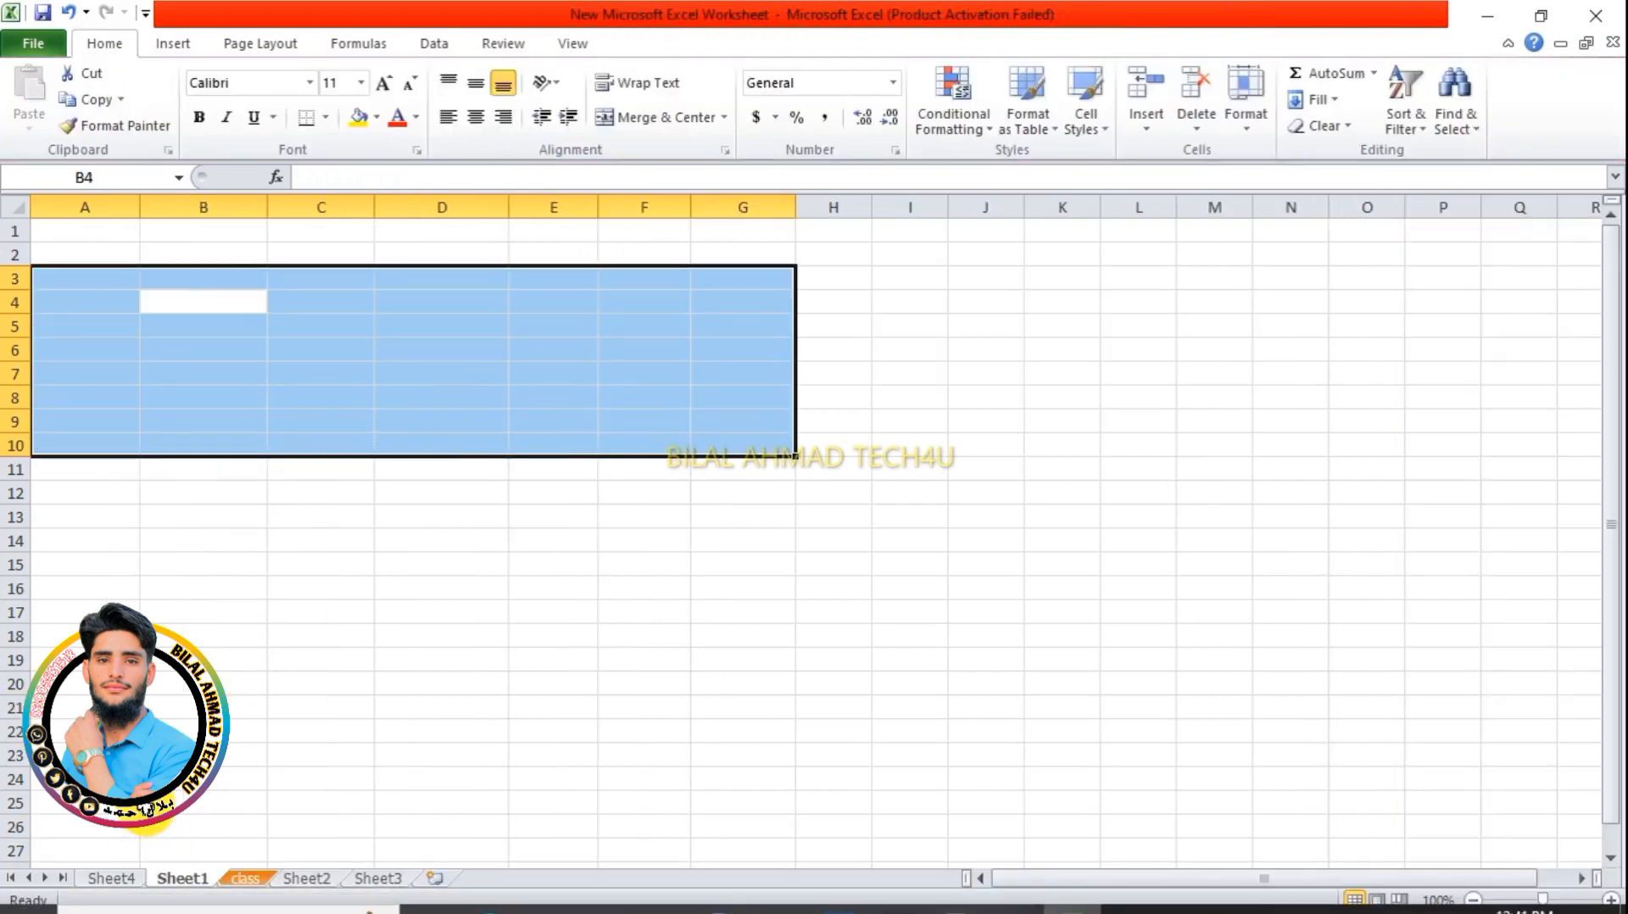
left_click(118, 879)
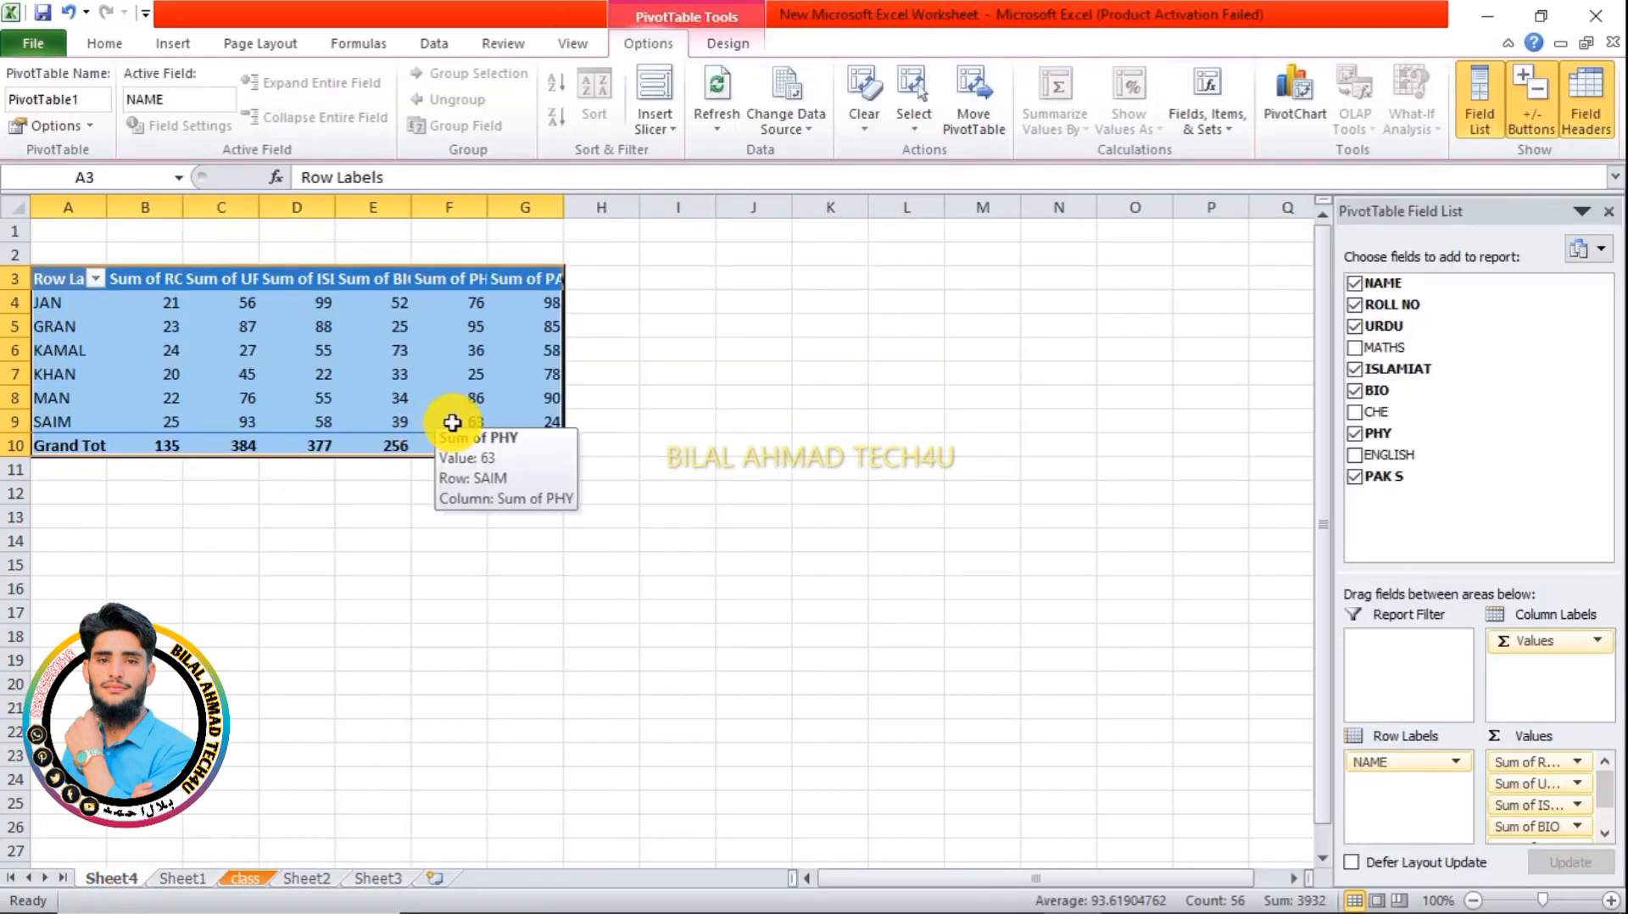